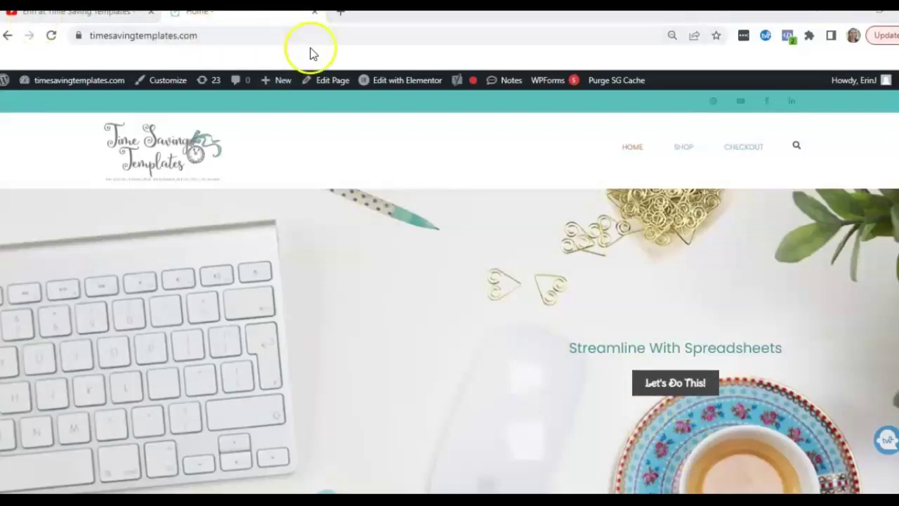
# Switch Chrome to the Time Saving Templates YouTube channel's Videos page.
pyautogui.click(51, 19)
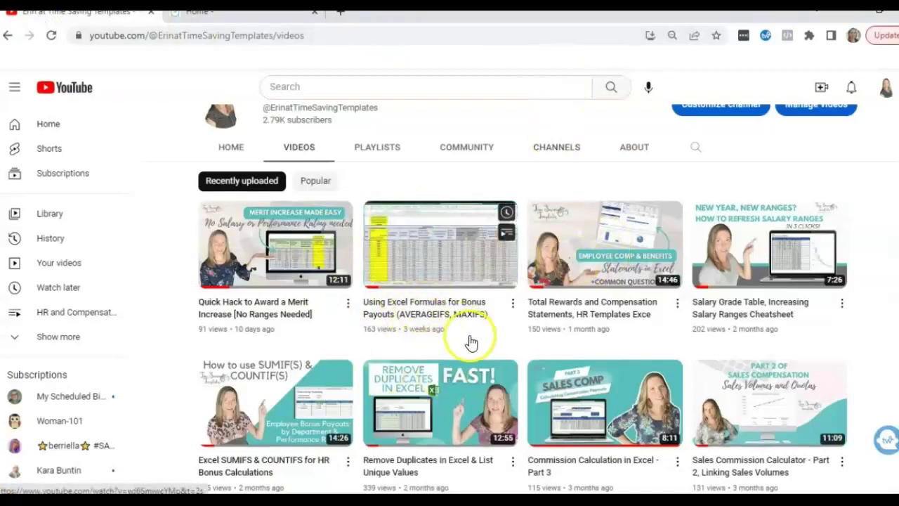
# Display the taskbar previews of the open Excel workbooks, including Pay Structure Design.
pyautogui.moveTo(458, 326)
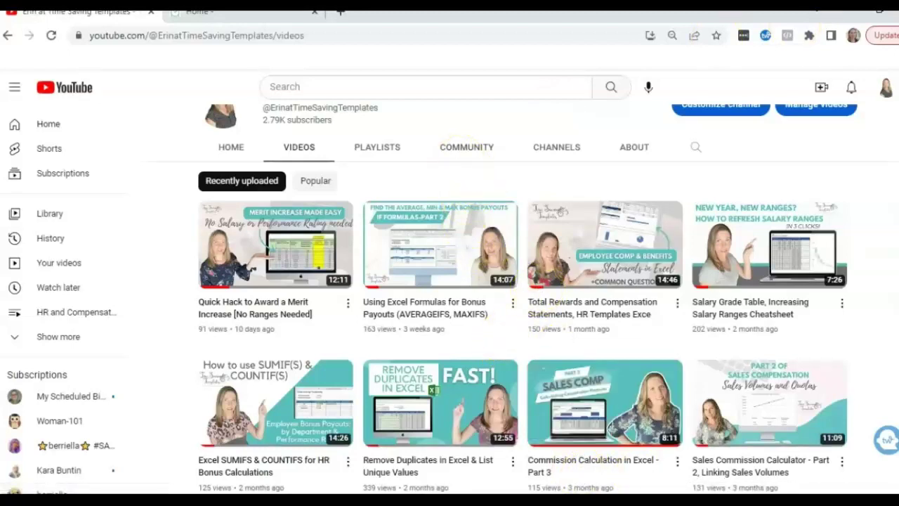
pyautogui.moveTo(503, 500)
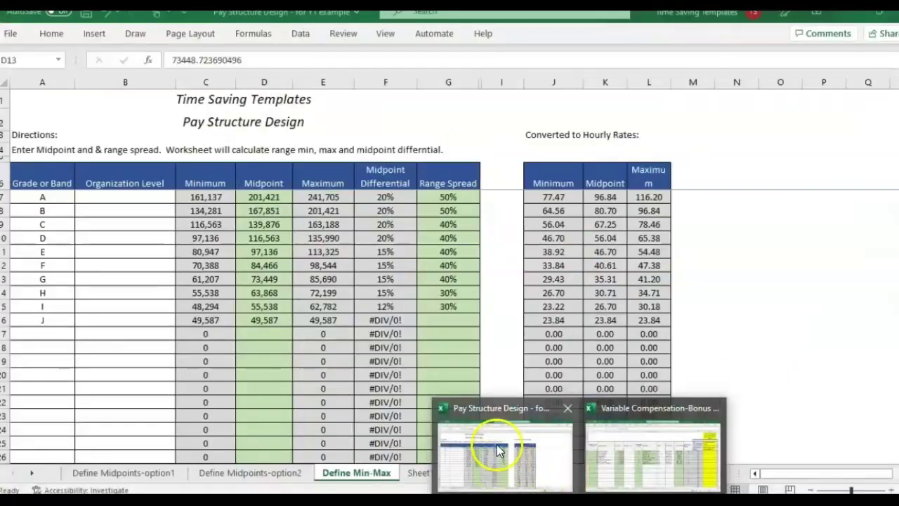
# Bring the Pay Structure Design workbook forward, showing grades A–J on Define Min-Max.
pyautogui.click(500, 464)
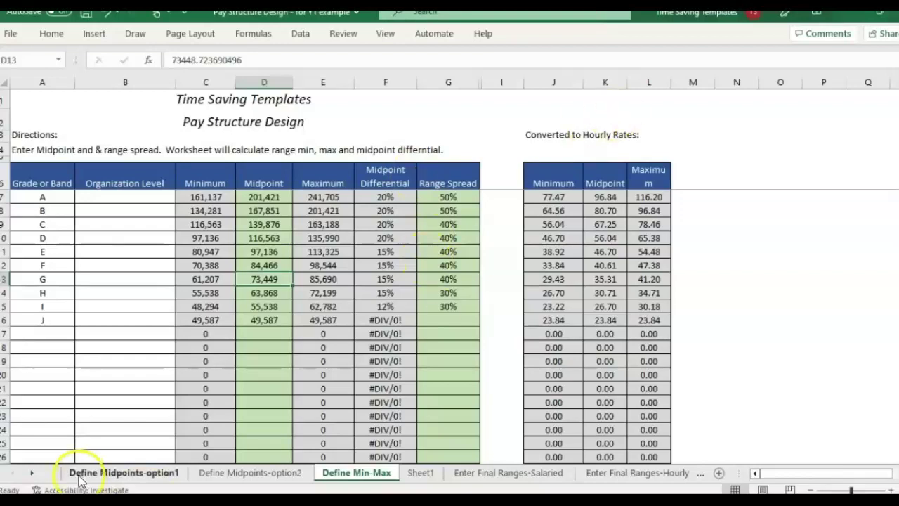
pyautogui.click(160, 474)
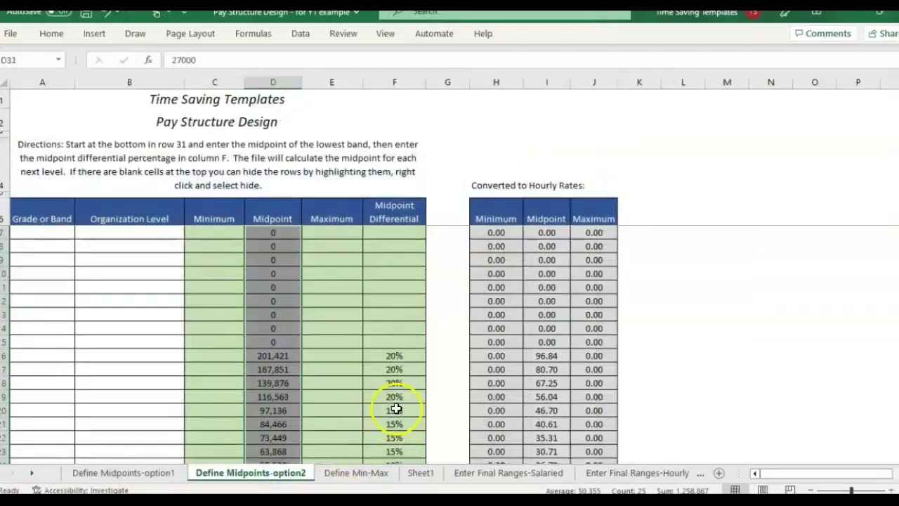
pyautogui.scroll(-5, 415, 402)
pyautogui.scroll(4, 385, 352)
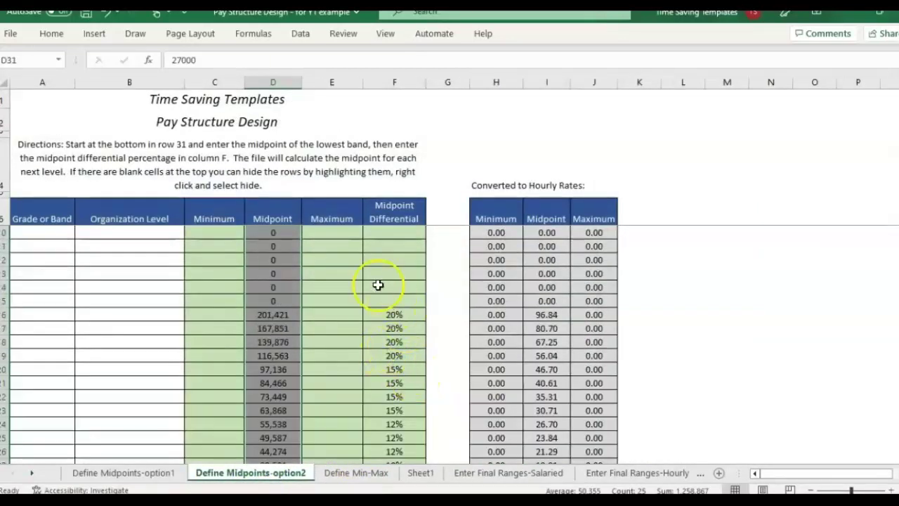
pyautogui.click(399, 298)
pyautogui.scroll(-3, 362, 342)
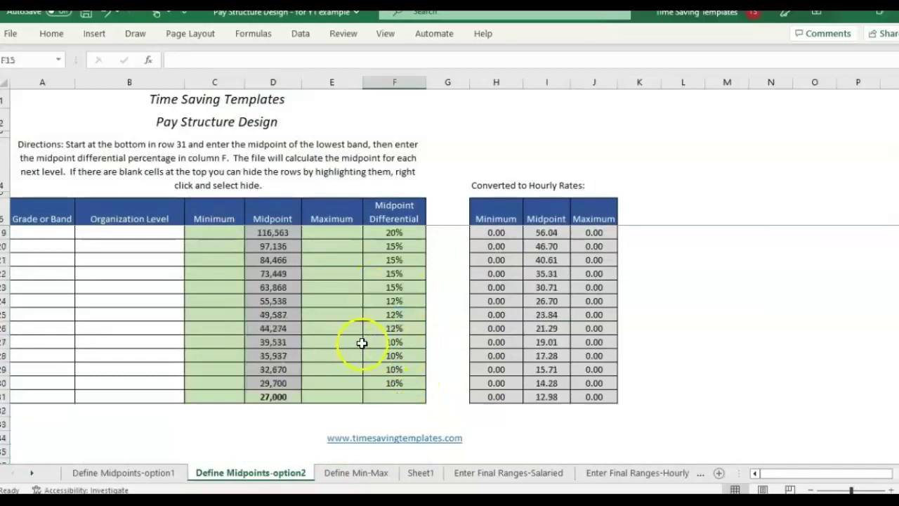
pyautogui.click(149, 473)
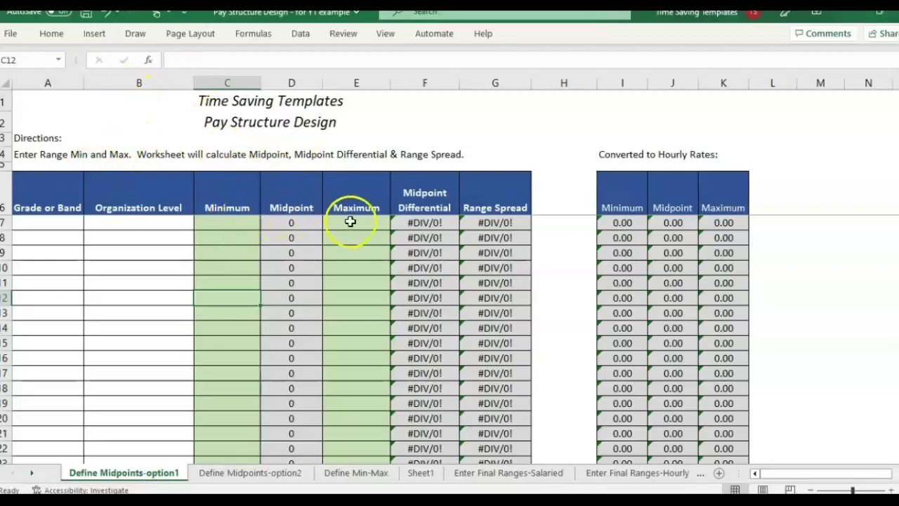
pyautogui.click(298, 77)
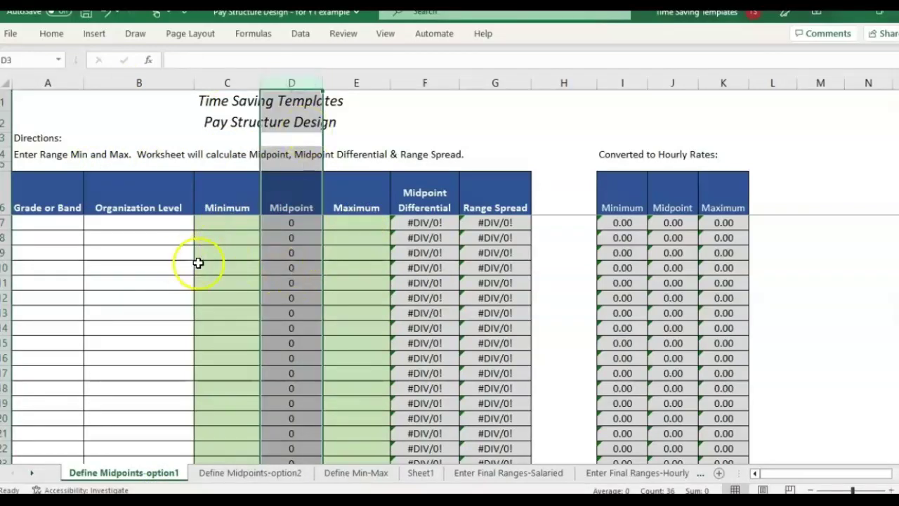
pyautogui.click(243, 237)
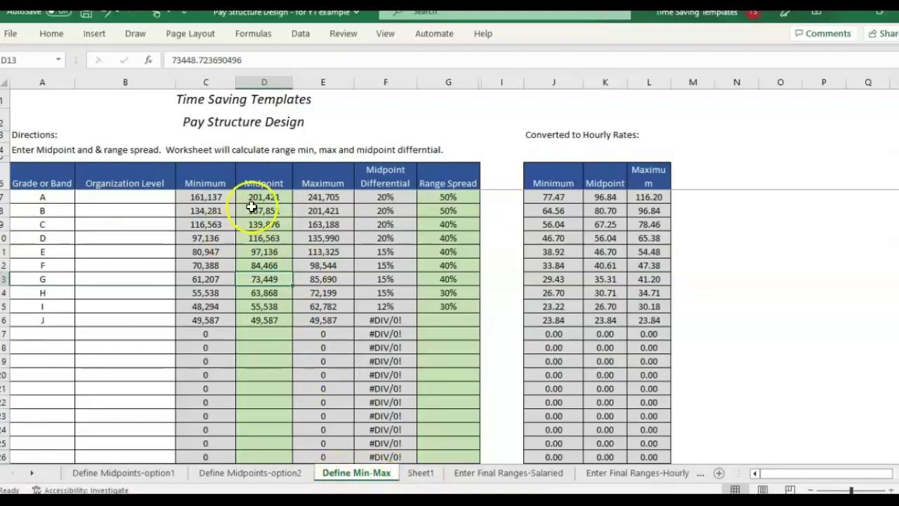
# Select Midpoints D7:D16 and Range Spreads G7:G15, then go to Enter Final Ranges-Salaried.
pyautogui.moveTo(261, 197); pyautogui.dragTo(262, 318)
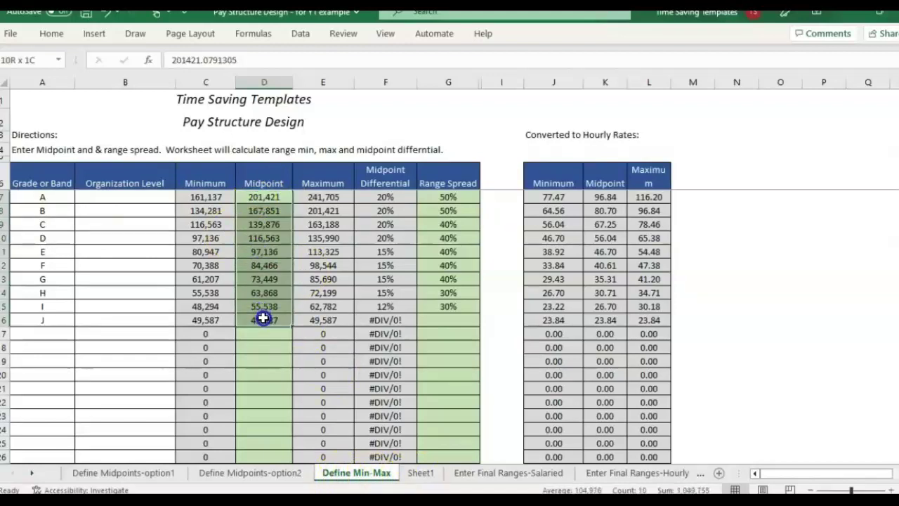
pyautogui.moveTo(465, 196); pyautogui.dragTo(469, 304)
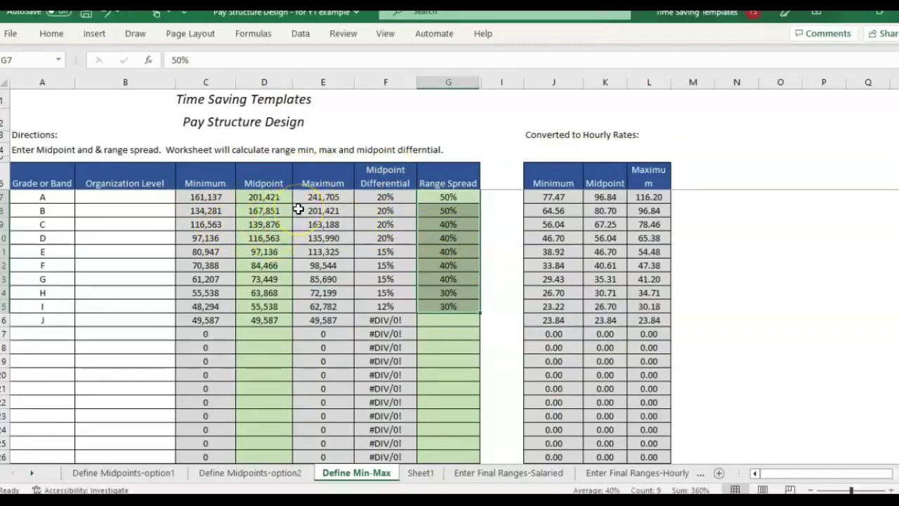
pyautogui.click(510, 472)
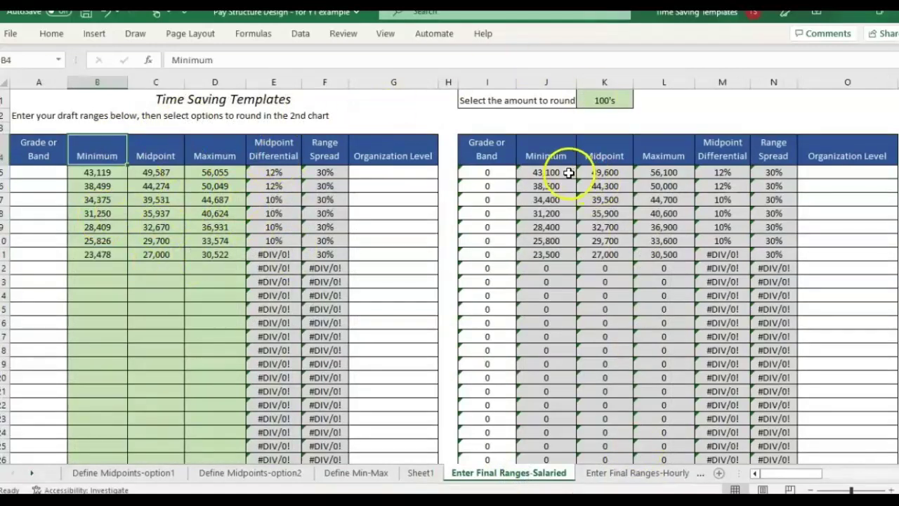
# Leave the K1 rounding amount at 100's and return to the Define Min-Max sheet.
pyautogui.click(617, 97)
pyautogui.click(640, 101)
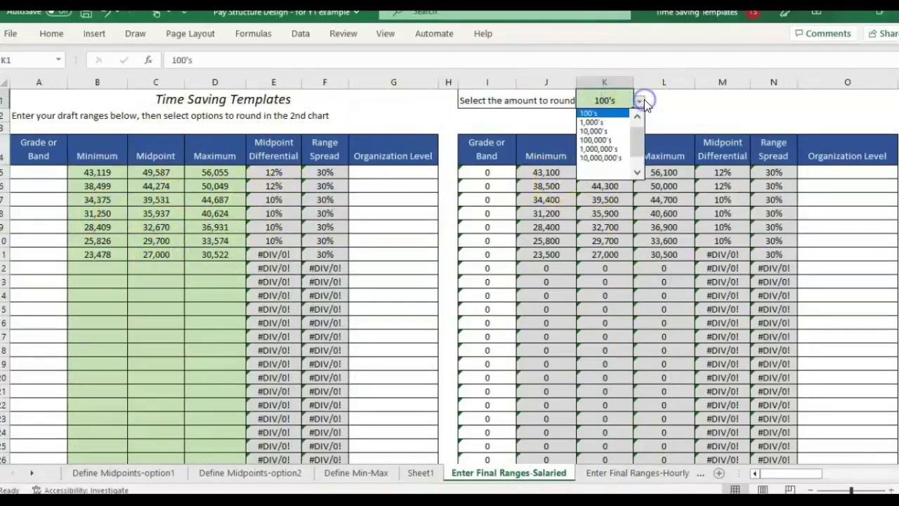
pyautogui.click(697, 133)
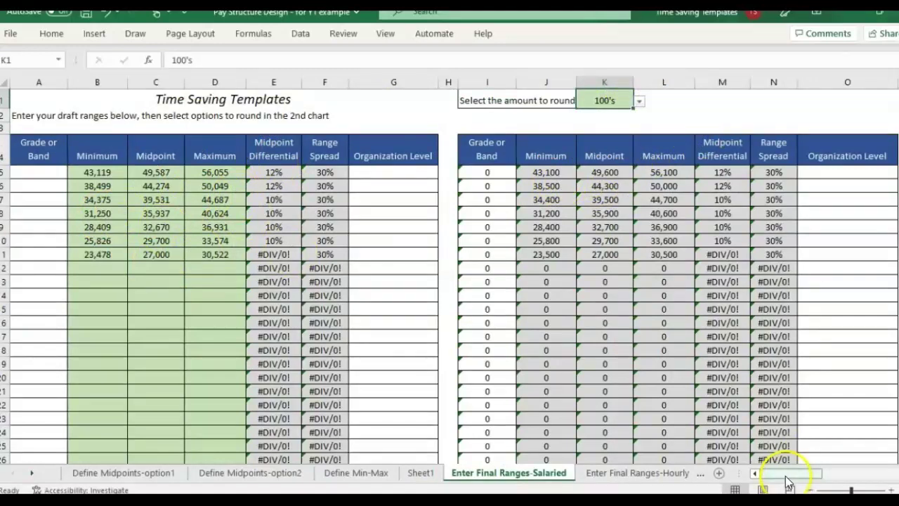
pyautogui.moveTo(790, 475); pyautogui.dragTo(627, 478)
pyautogui.click(356, 472)
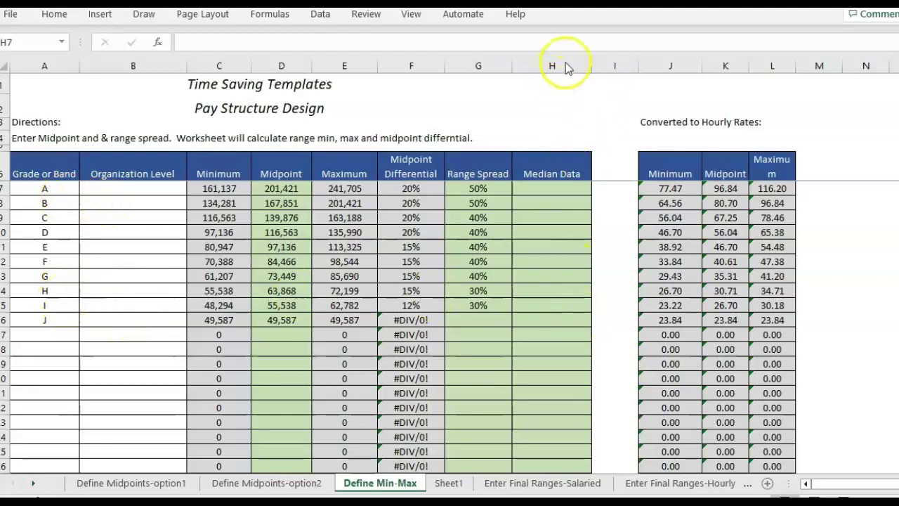
pyautogui.click(565, 65)
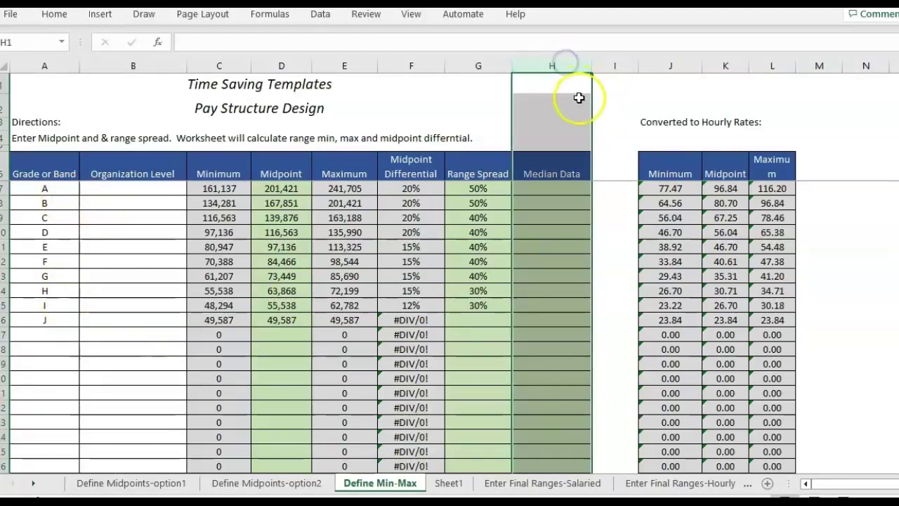
pyautogui.click(566, 175)
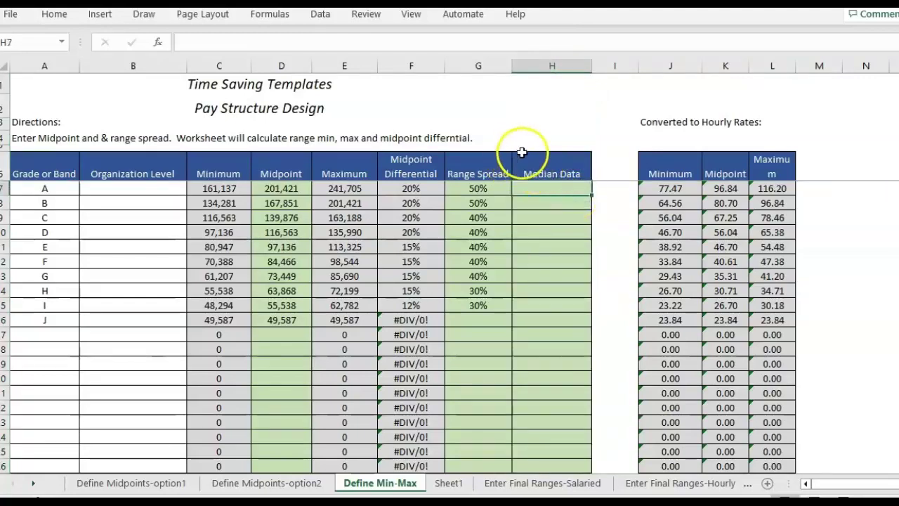
pyautogui.click(583, 185)
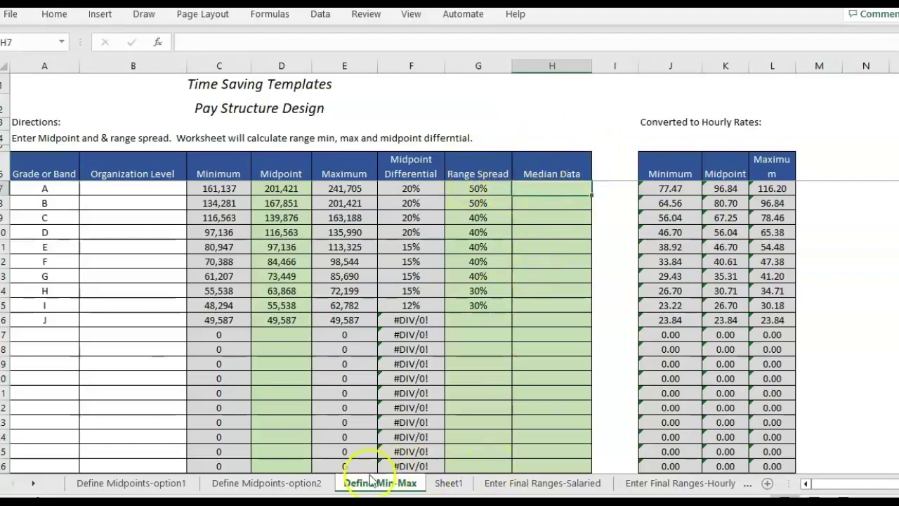
pyautogui.click(41, 191)
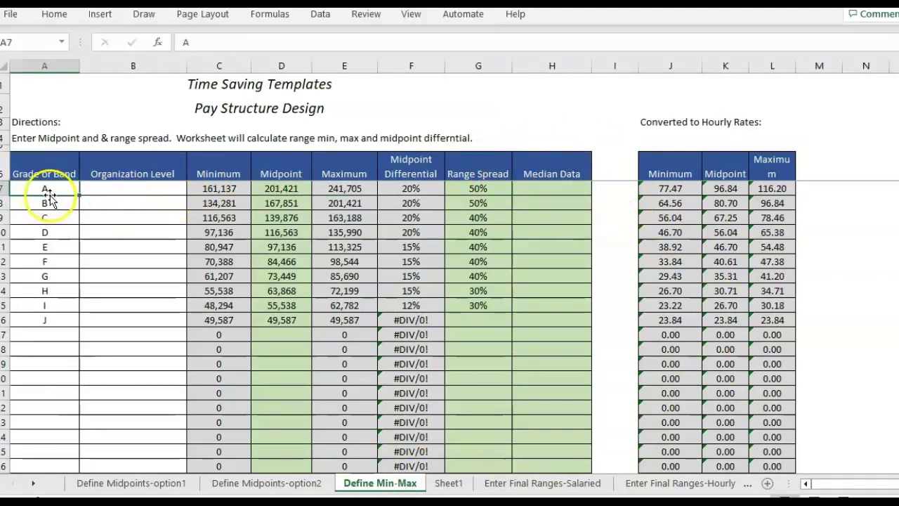
pyautogui.click(32, 189)
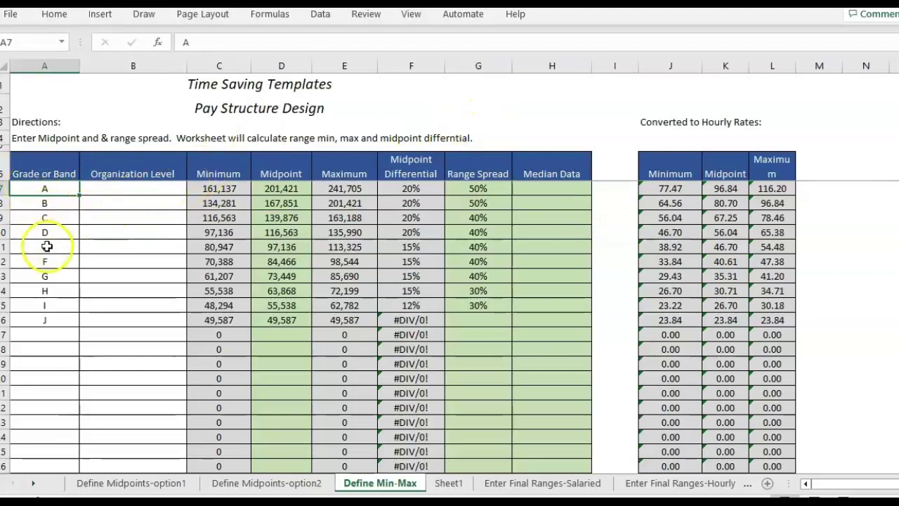
pyautogui.click(575, 188)
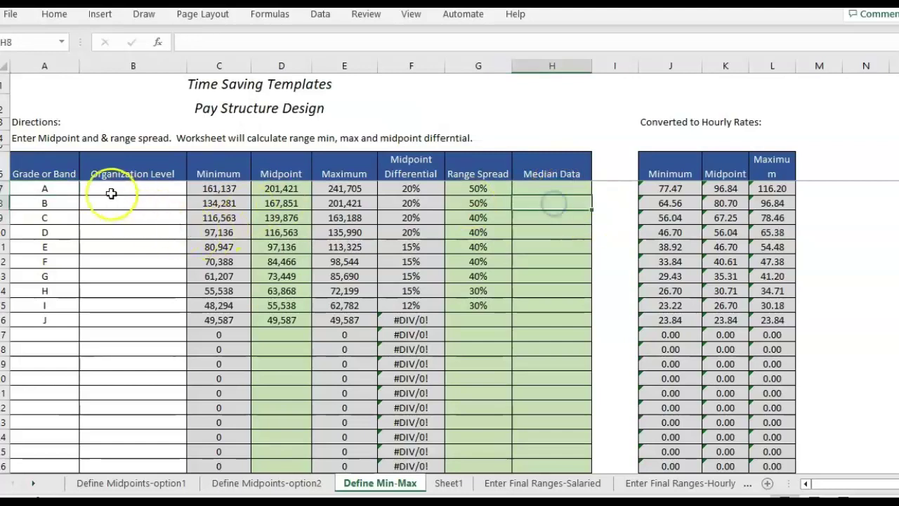
pyautogui.click(45, 206)
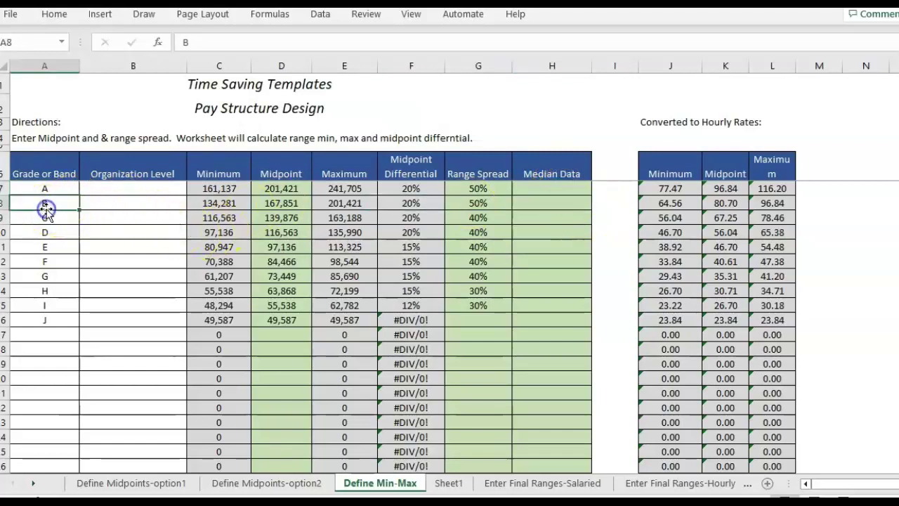
pyautogui.click(563, 172)
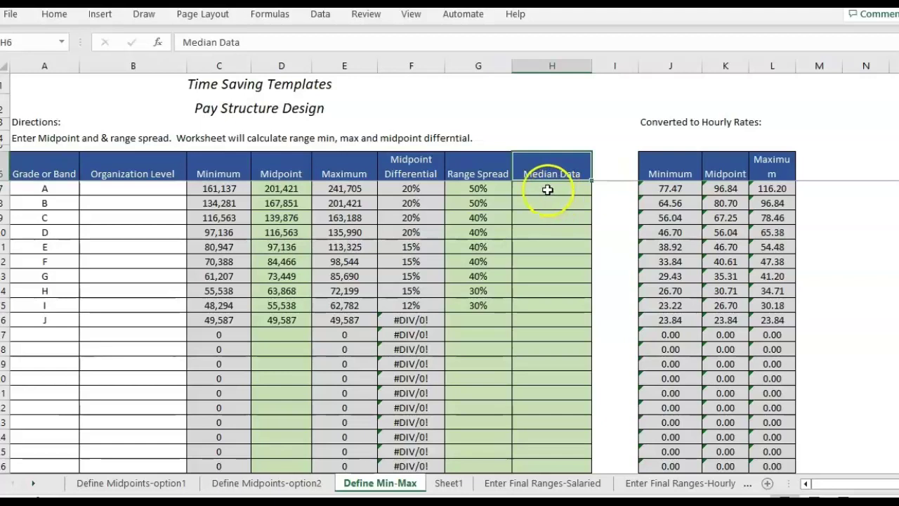
pyautogui.click(547, 190)
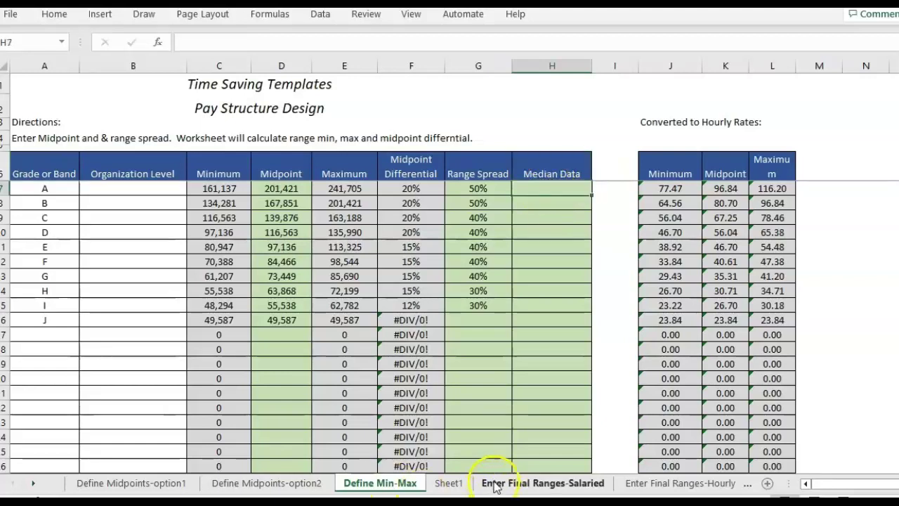
pyautogui.click(536, 64)
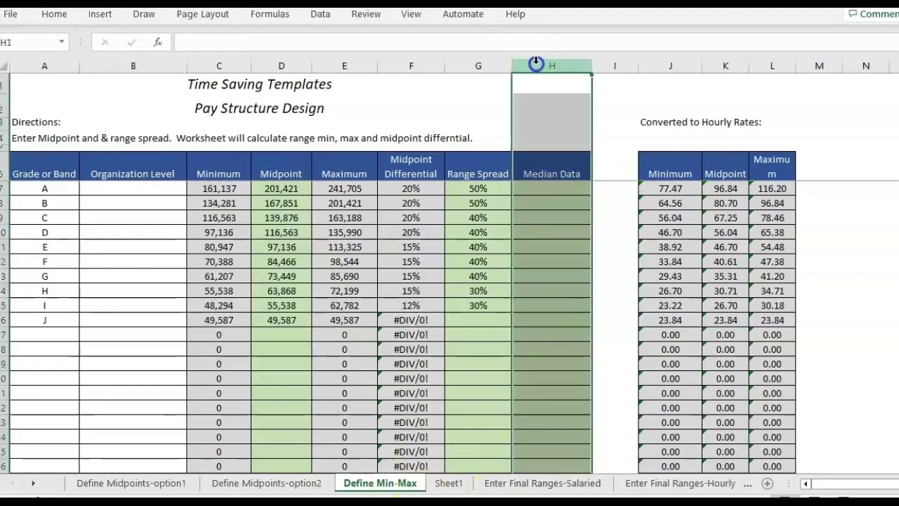
pyautogui.click(451, 487)
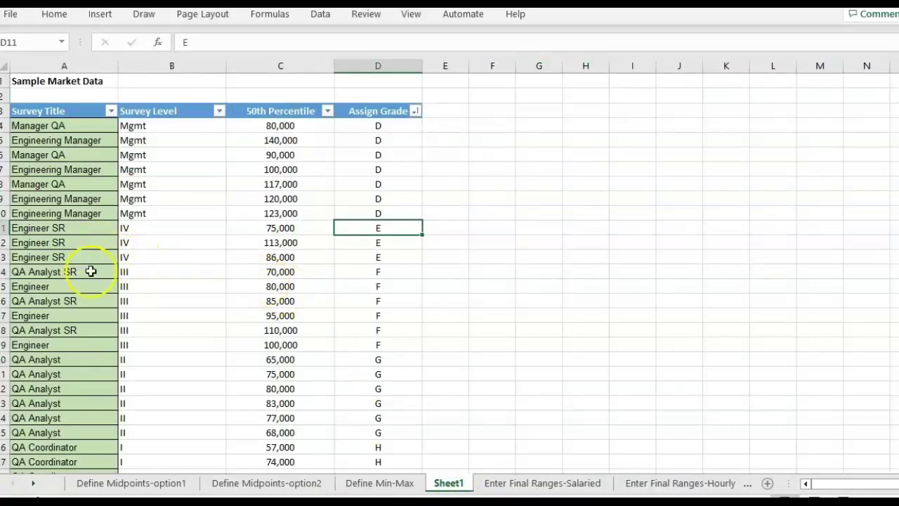
pyautogui.scroll(-3, 91, 272)
pyautogui.scroll(3, 113, 330)
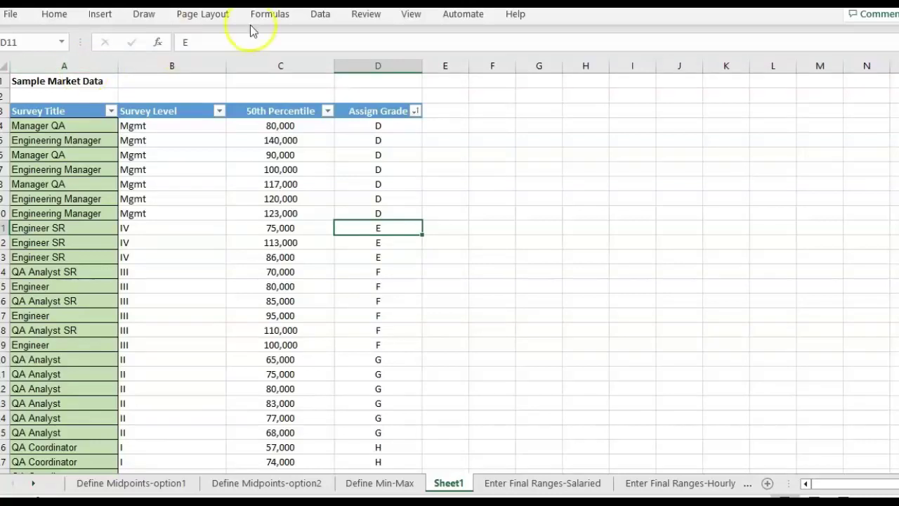
pyautogui.moveTo(271, 61); pyautogui.dragTo(245, 67)
pyautogui.moveTo(126, 71); pyautogui.dragTo(56, 66)
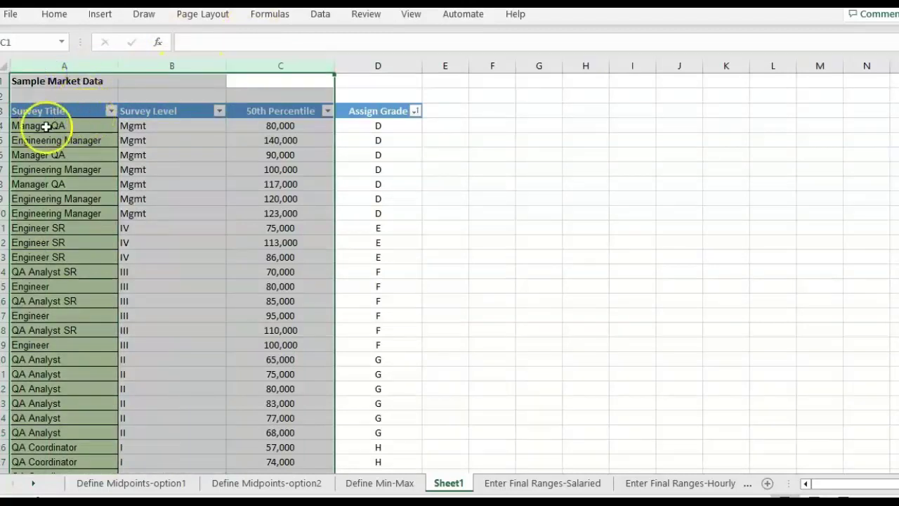
pyautogui.click(383, 66)
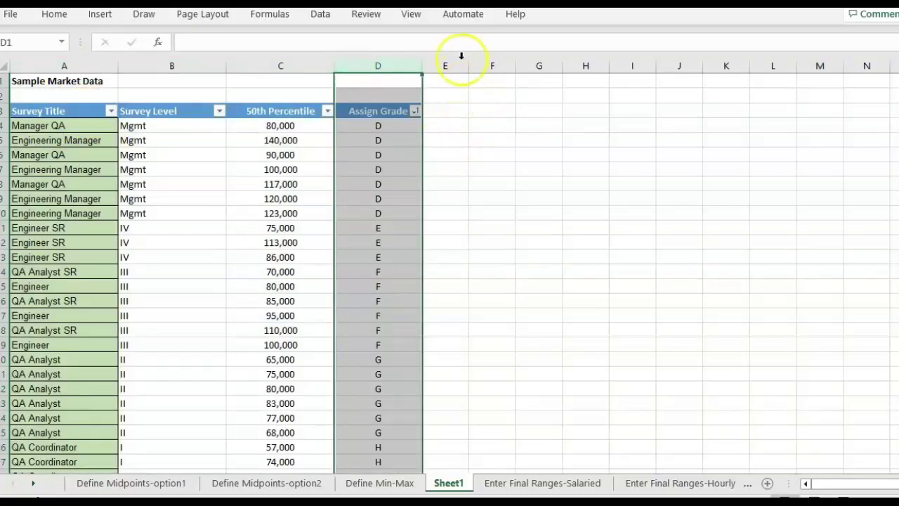
pyautogui.click(383, 483)
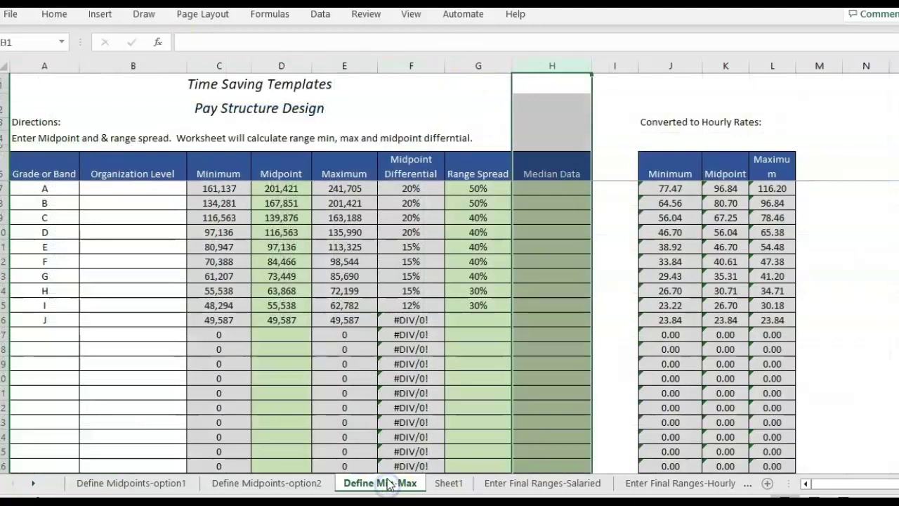
pyautogui.click(449, 483)
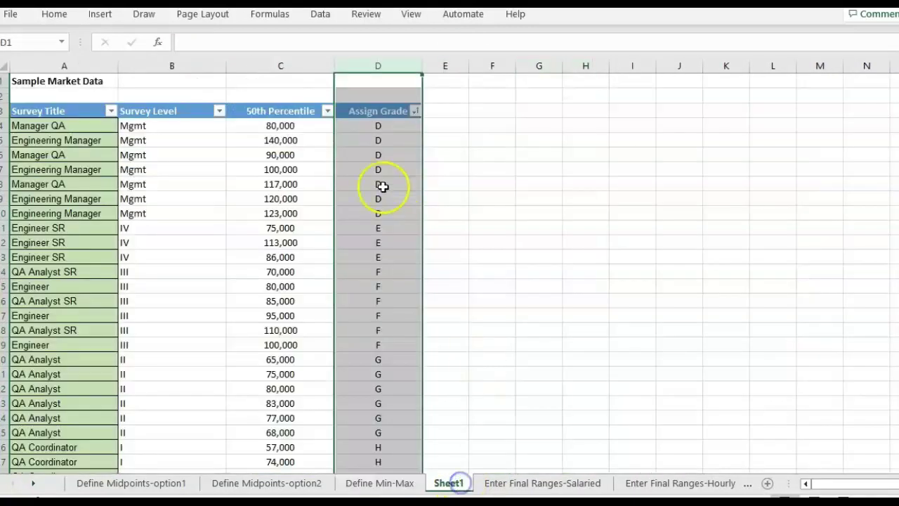
pyautogui.click(378, 67)
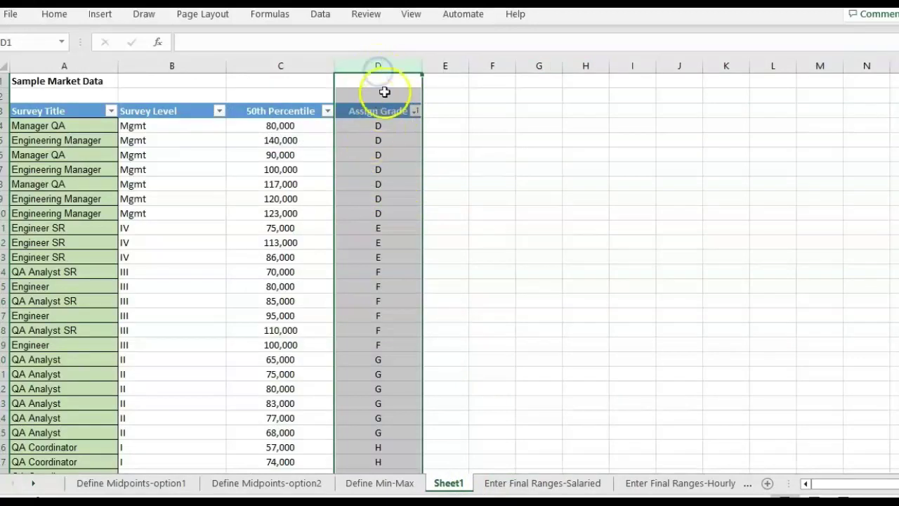
pyautogui.click(377, 68)
pyautogui.click(385, 130)
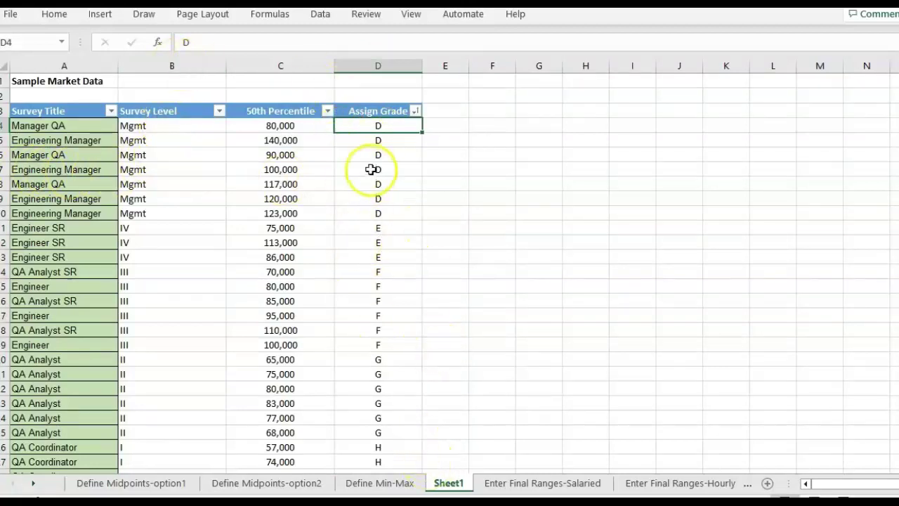
pyautogui.click(391, 483)
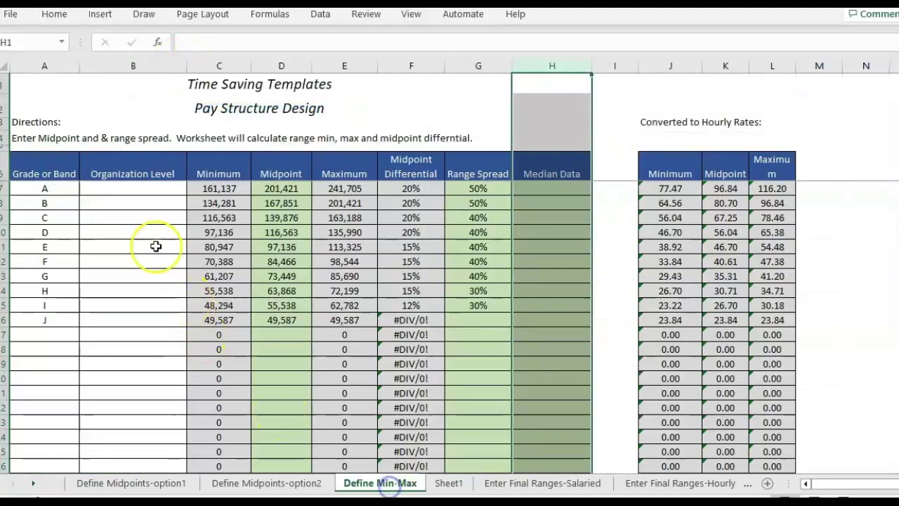
pyautogui.click(447, 485)
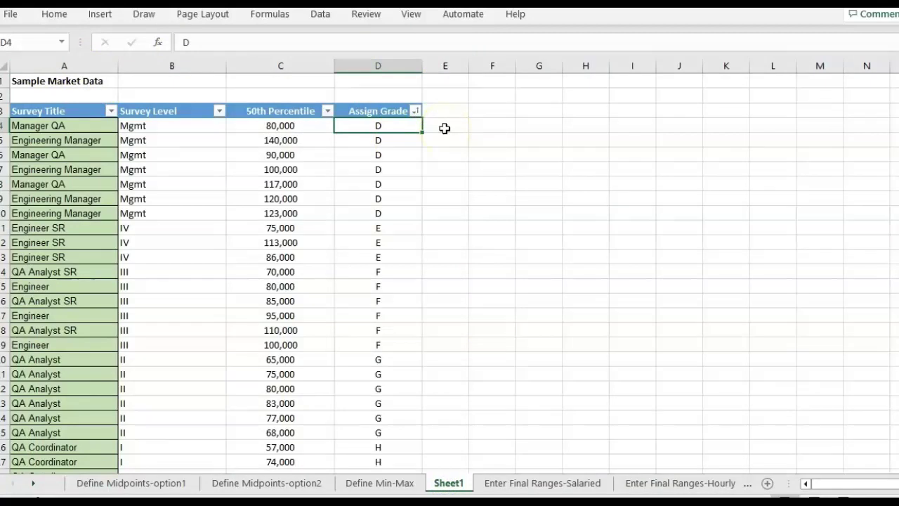
pyautogui.click(302, 127)
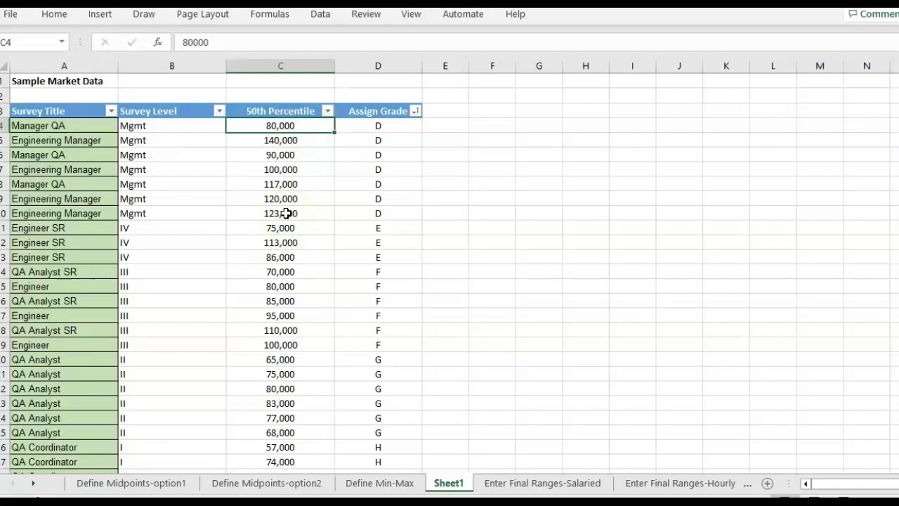
pyautogui.click(67, 129)
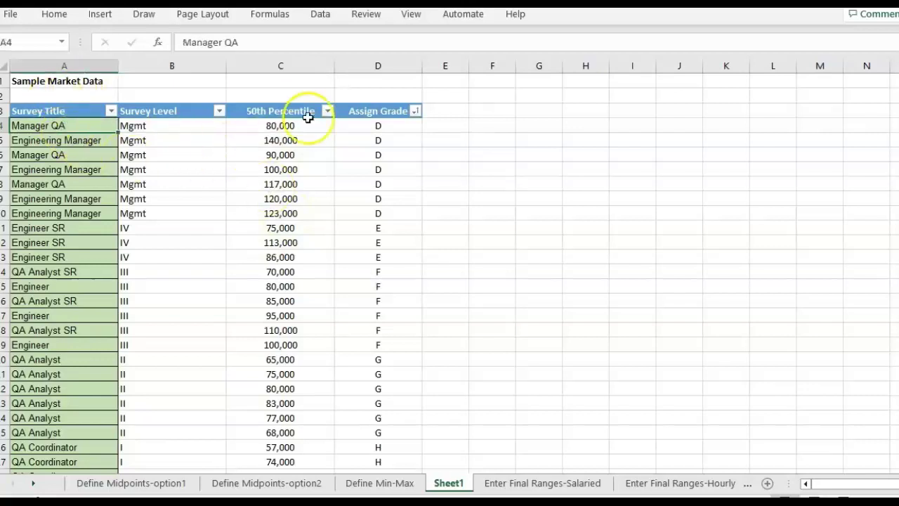
pyautogui.click(400, 64)
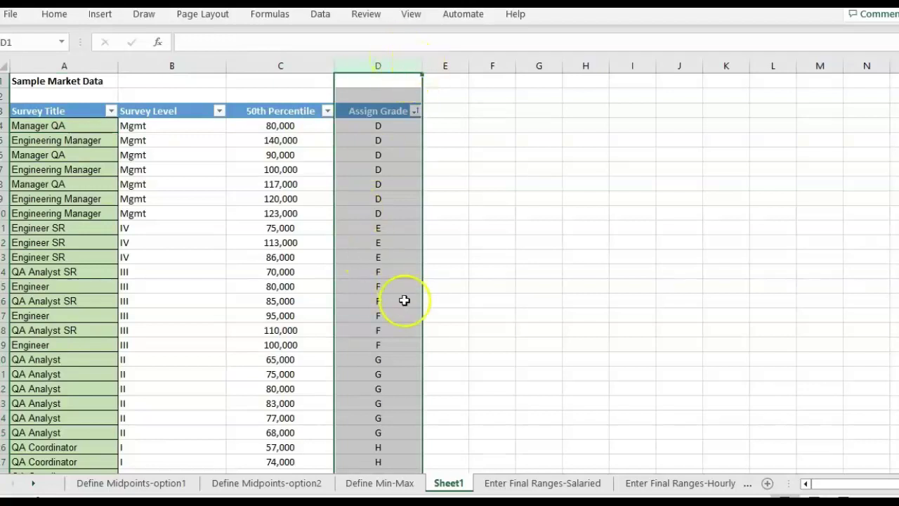
pyautogui.scroll(-4, 407, 298)
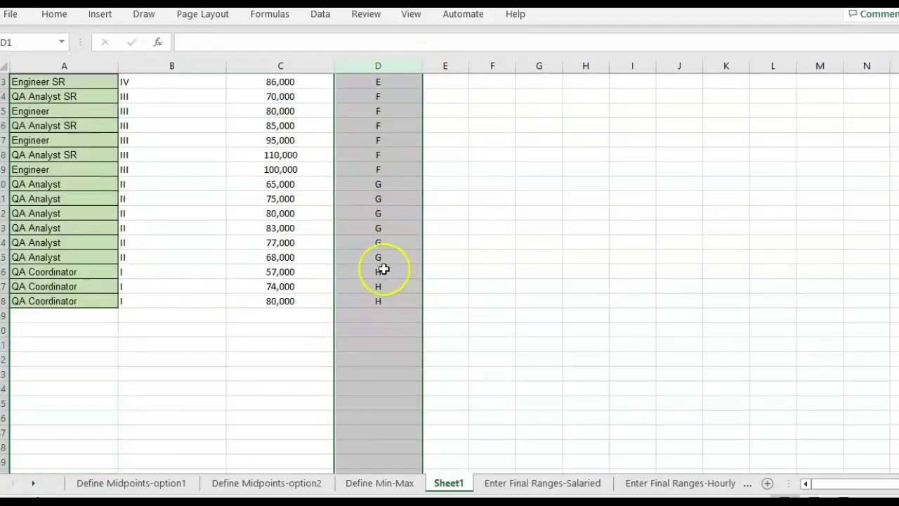
pyautogui.scroll(4, 385, 267)
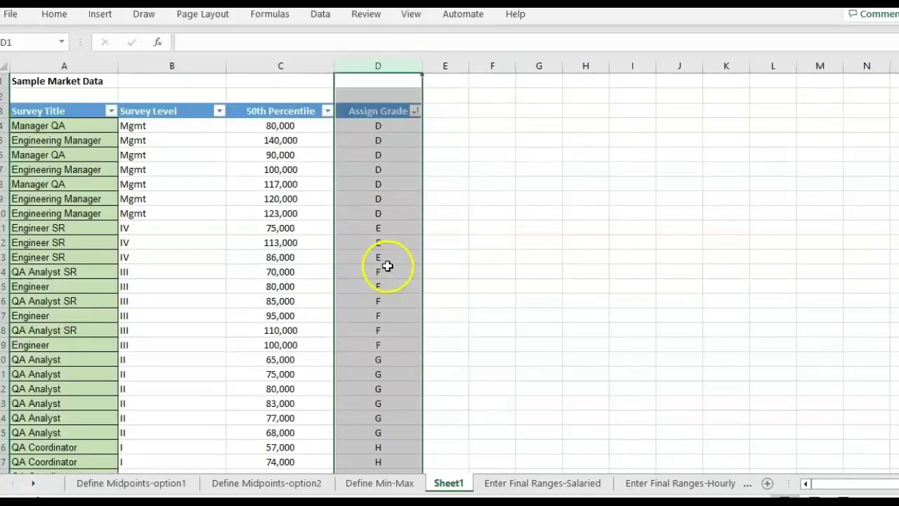
# Enter =MEDIAN(Sheet1!C:C) in grade A's Median Data cell H7 on Define Min-Max.
pyautogui.click(360, 482)
pyautogui.click(569, 189)
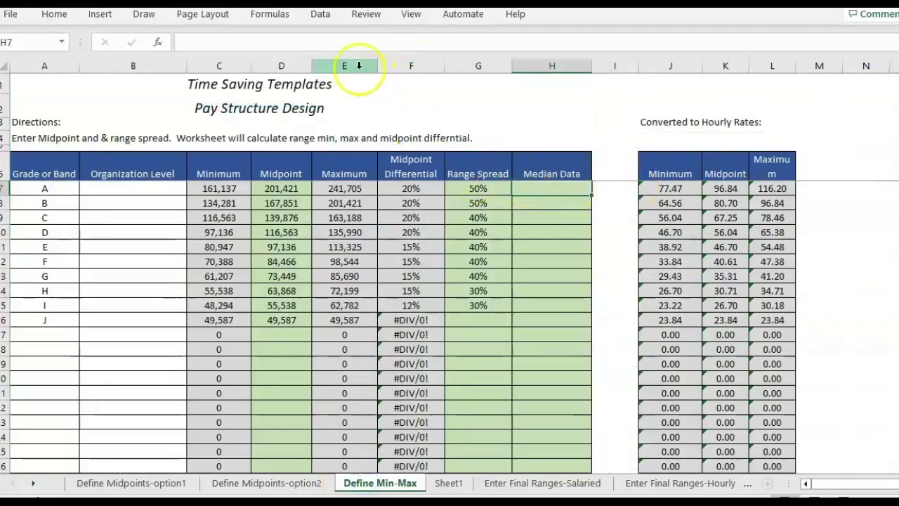
pyautogui.click(158, 43)
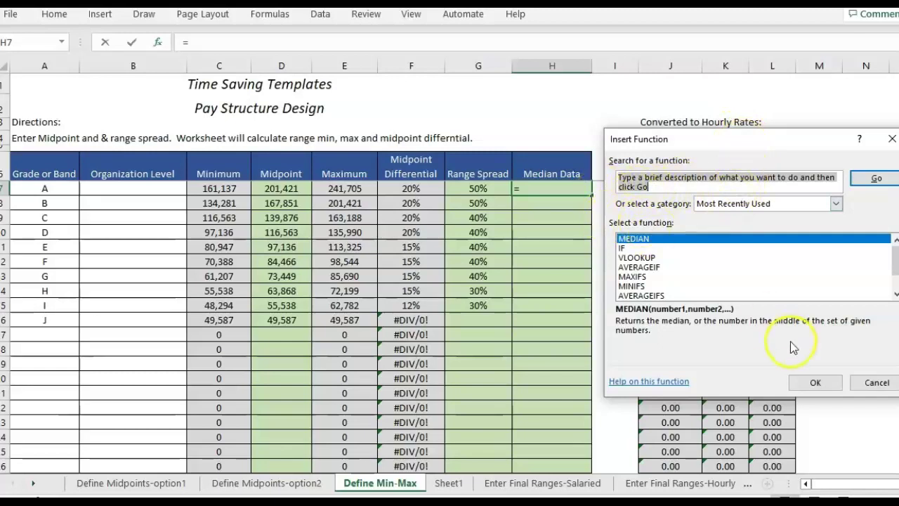
pyautogui.click(815, 382)
pyautogui.moveTo(624, 151); pyautogui.dragTo(513, 216)
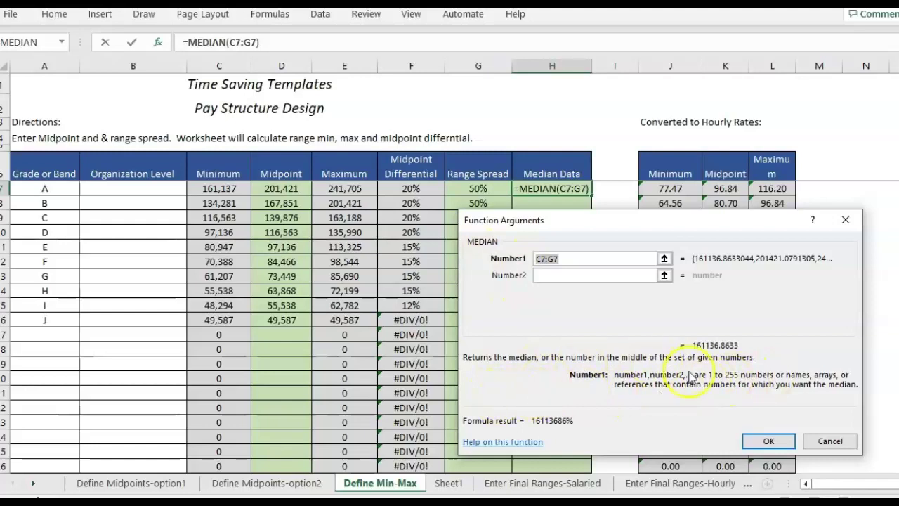
pyautogui.click(448, 483)
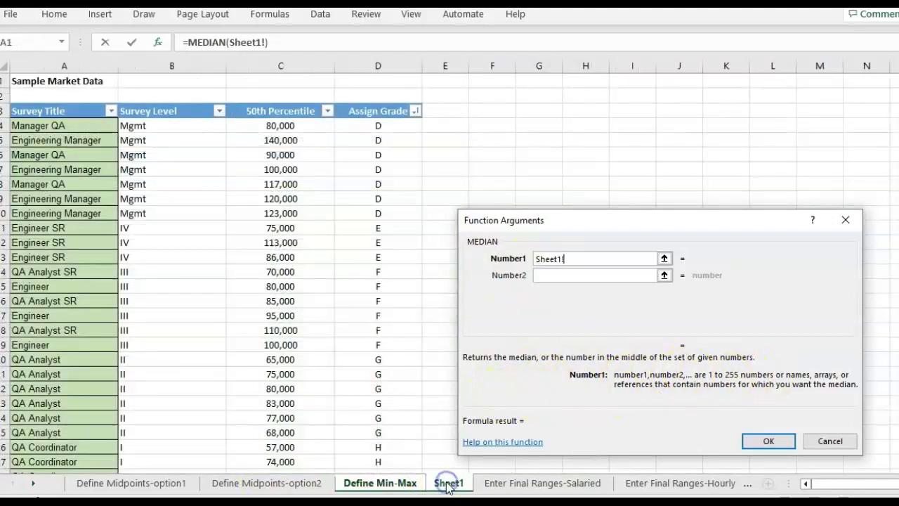
pyautogui.click(291, 66)
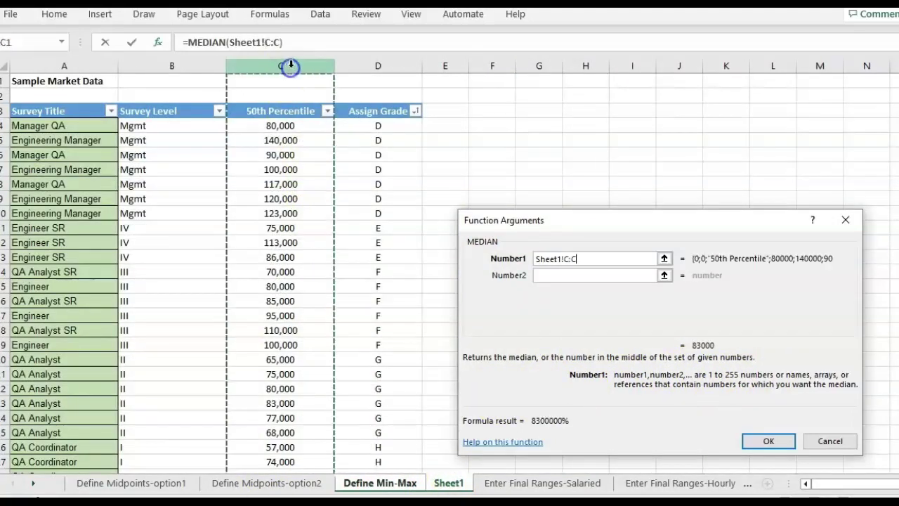
pyautogui.click(302, 63)
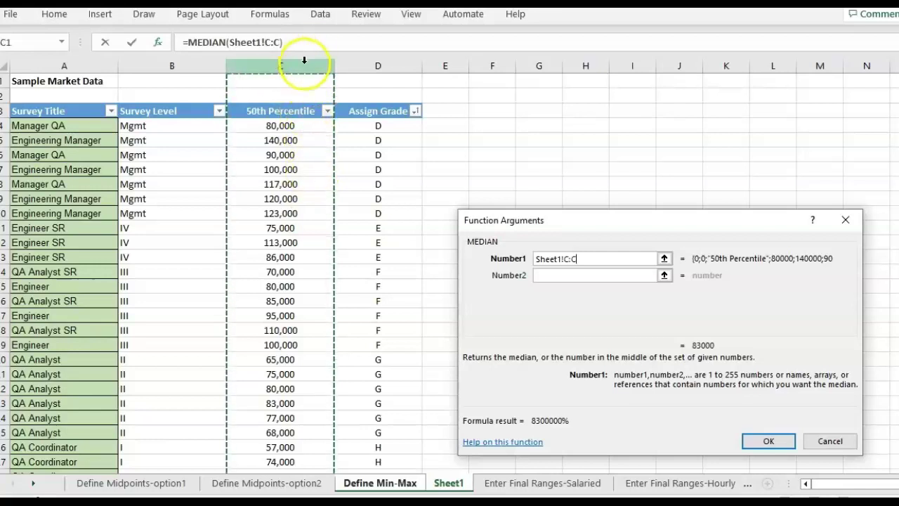
pyautogui.click(639, 276)
pyautogui.click(595, 258)
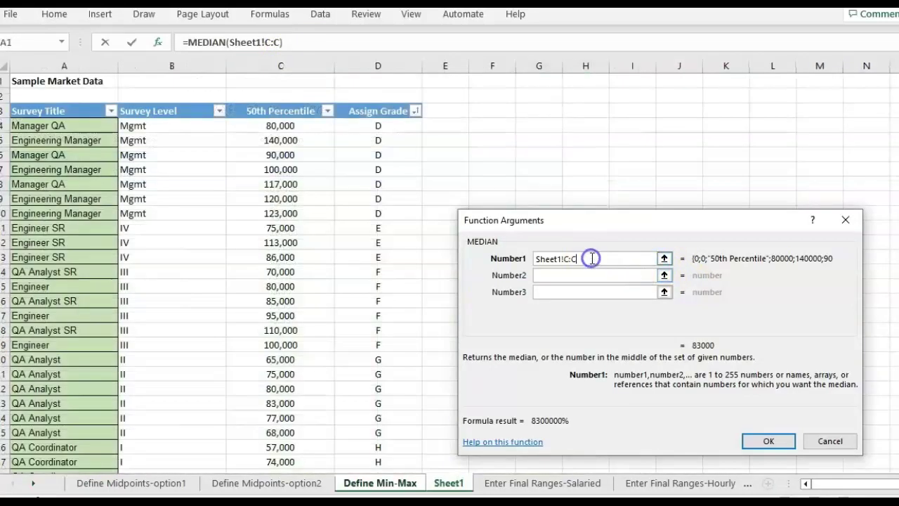
pyautogui.click(769, 441)
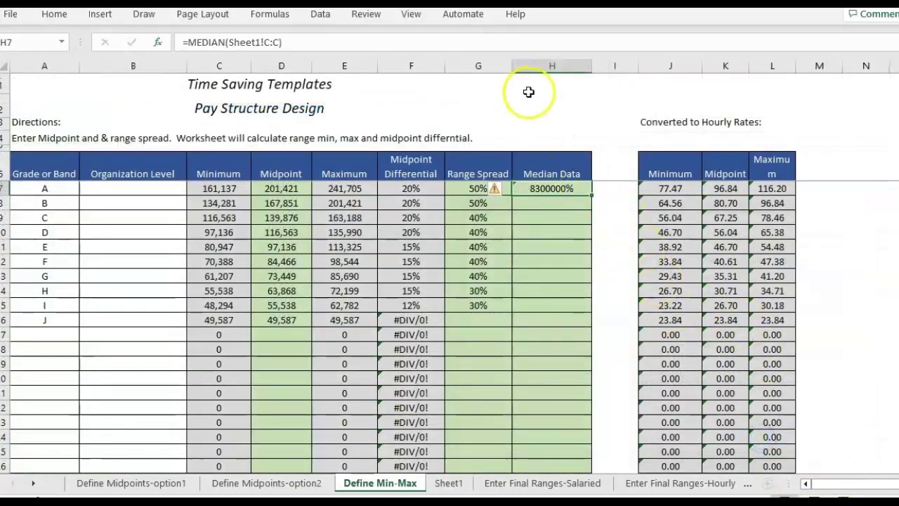
# Format column H as Number with 0 decimals and 1000 separator, then fill H7 down to H9.
pyautogui.rightClick(552, 66)
pyautogui.click(609, 275)
pyautogui.click(483, 164)
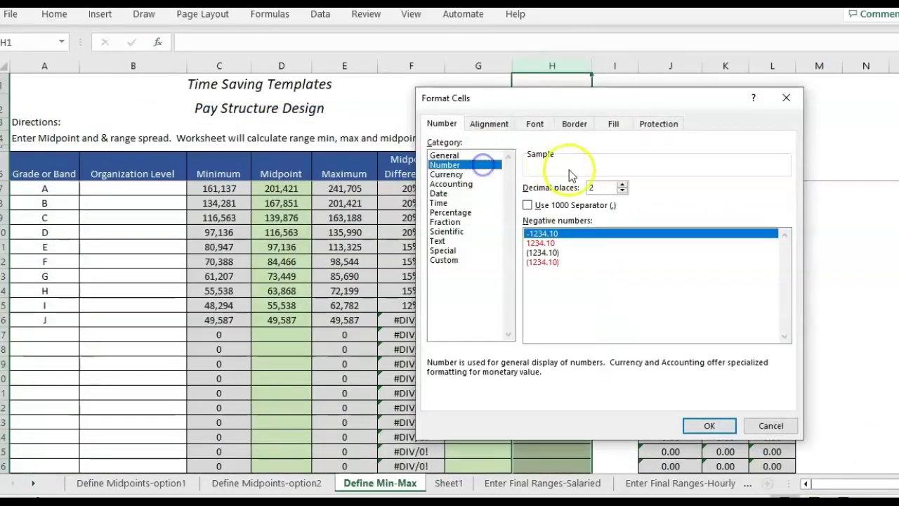
pyautogui.click(623, 190)
pyautogui.click(623, 190)
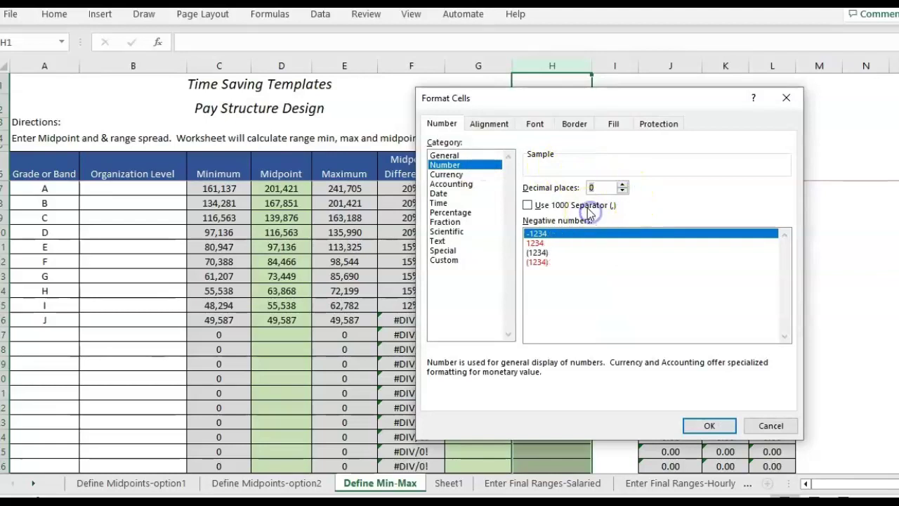
pyautogui.click(590, 205)
pyautogui.click(710, 425)
pyautogui.click(552, 188)
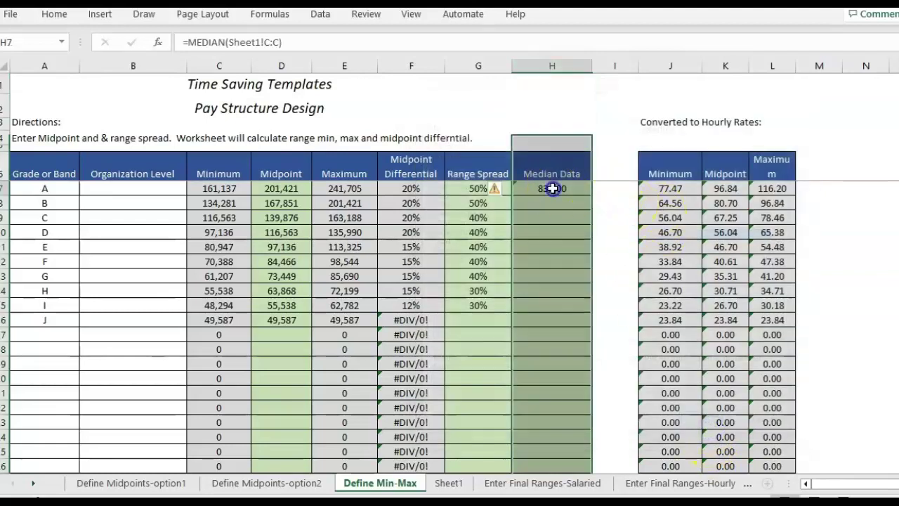
pyautogui.moveTo(591, 195); pyautogui.dragTo(592, 223)
pyautogui.hotkey('ctrl', 'pagedown')
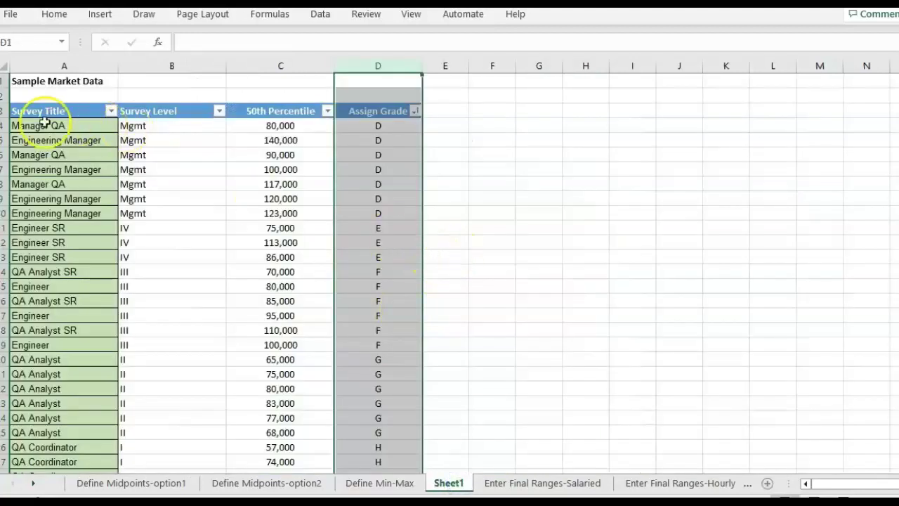
pyautogui.click(40, 124)
pyautogui.click(45, 111)
pyautogui.hotkey('ctrl', 'shift', 'Right')
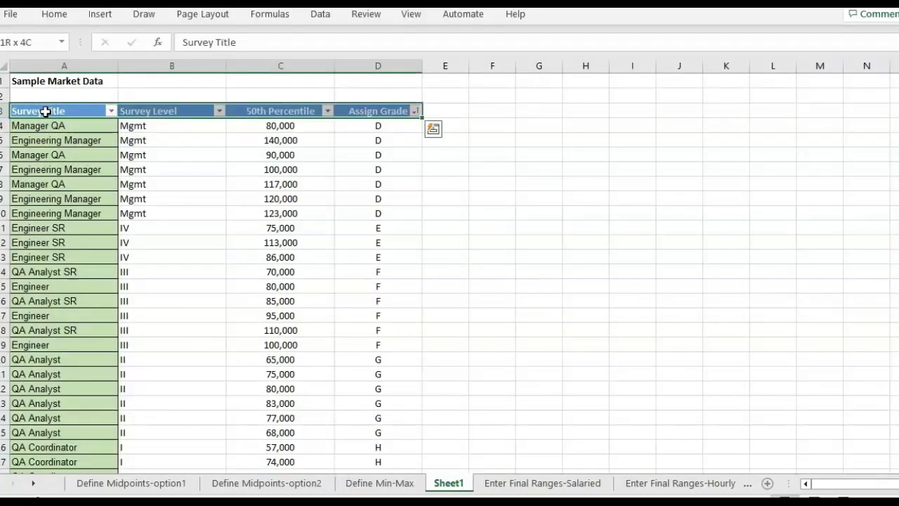
pyautogui.hotkey('ctrl', 'shift', 'Down')
pyautogui.click(320, 15)
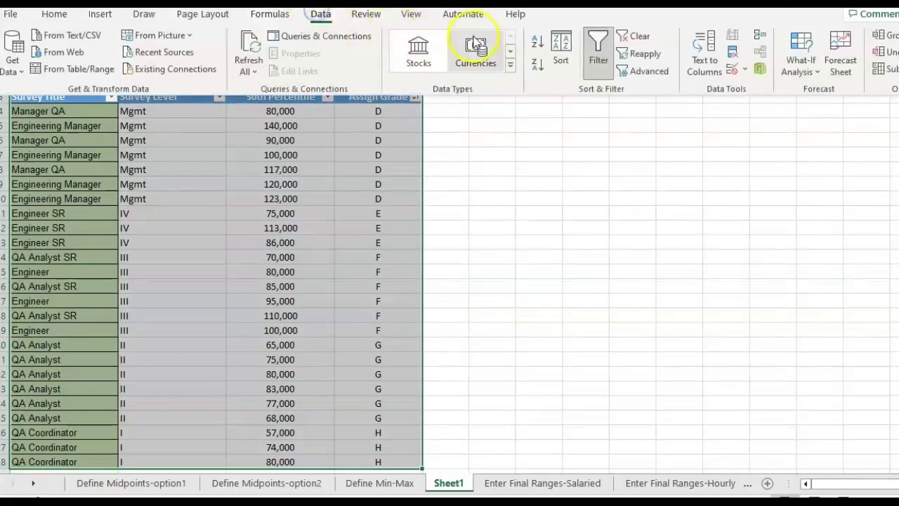
pyautogui.click(566, 37)
pyautogui.click(300, 168)
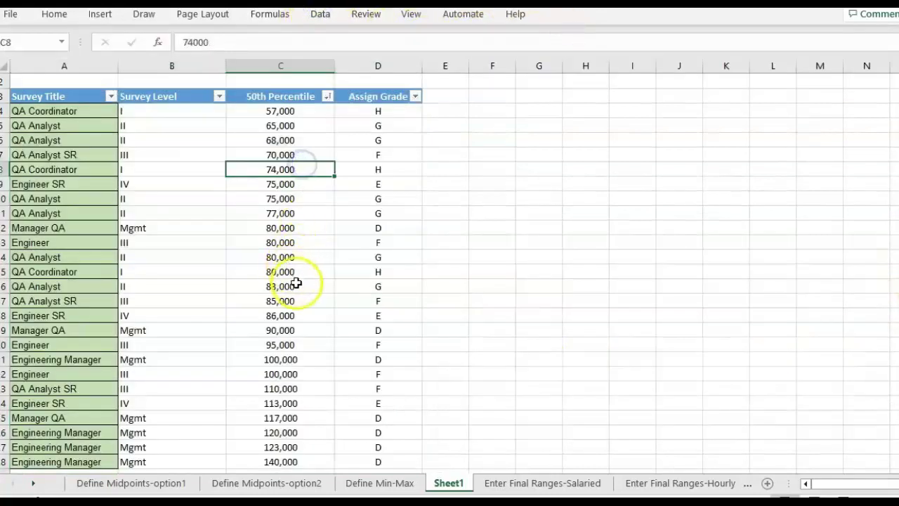
pyautogui.click(296, 285)
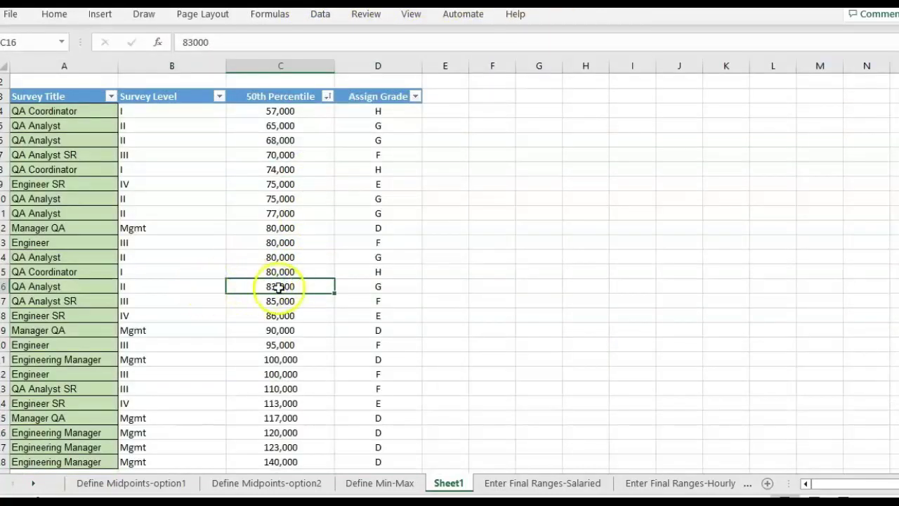
pyautogui.click(280, 287)
pyautogui.moveTo(303, 386); pyautogui.dragTo(323, 451)
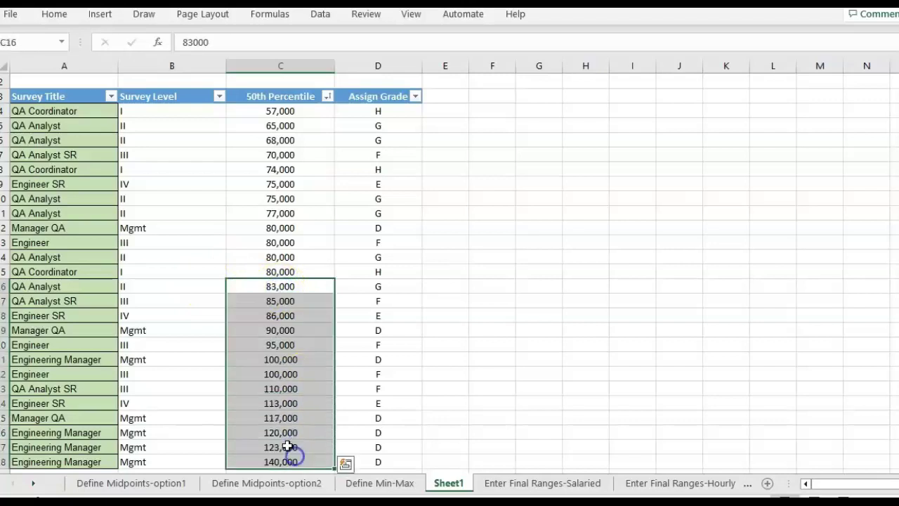
pyautogui.scroll(-2, 273, 387)
pyautogui.moveTo(313, 213); pyautogui.dragTo(301, 375)
pyautogui.moveTo(285, 185); pyautogui.dragTo(291, 111)
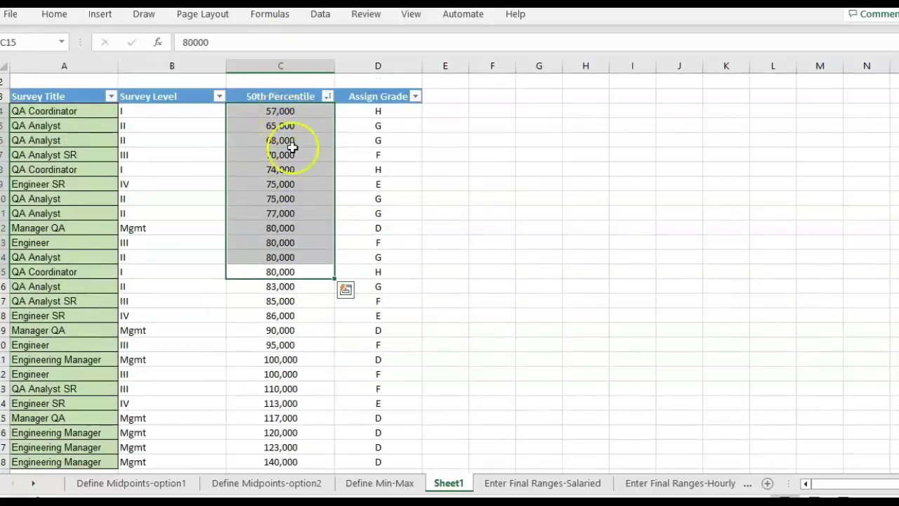
pyautogui.press('Down')
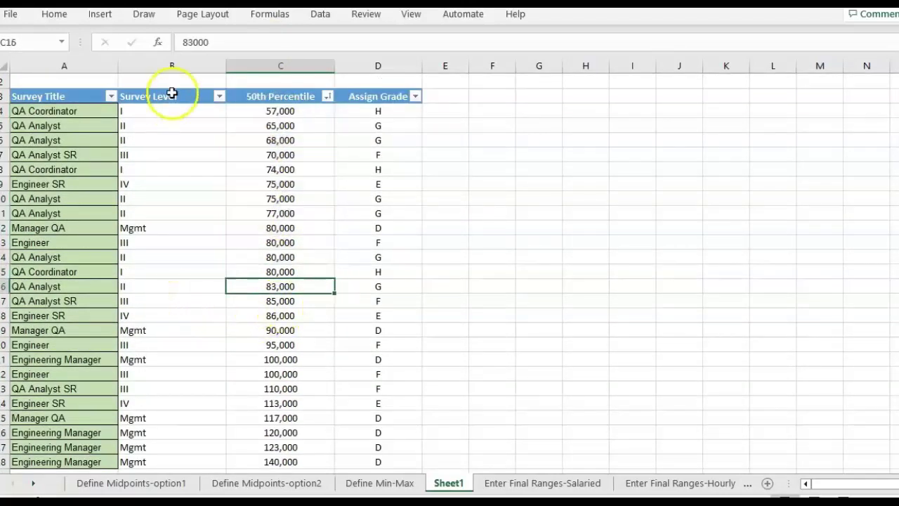
pyautogui.click(382, 66)
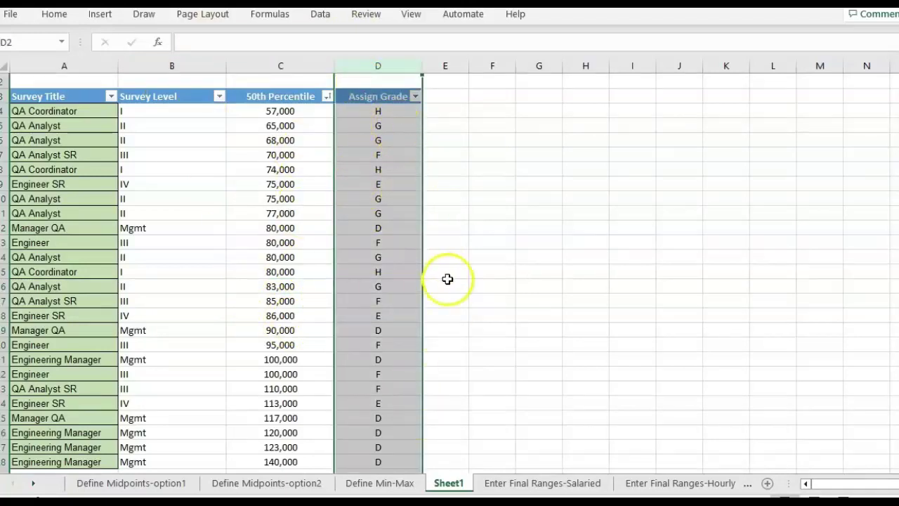
# Filter Sheet1's Assign Grade column to grade D, then to grade E only.
pyautogui.click(416, 97)
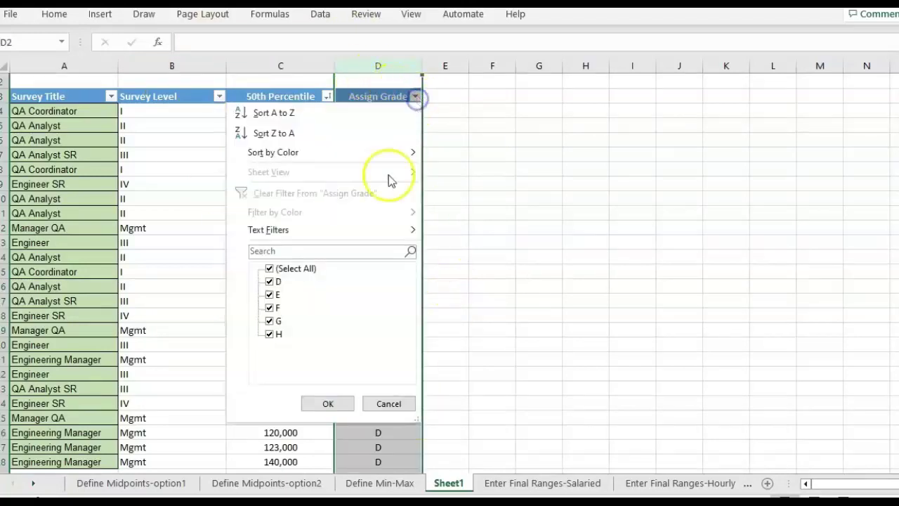
pyautogui.click(274, 269)
pyautogui.click(271, 281)
pyautogui.click(318, 403)
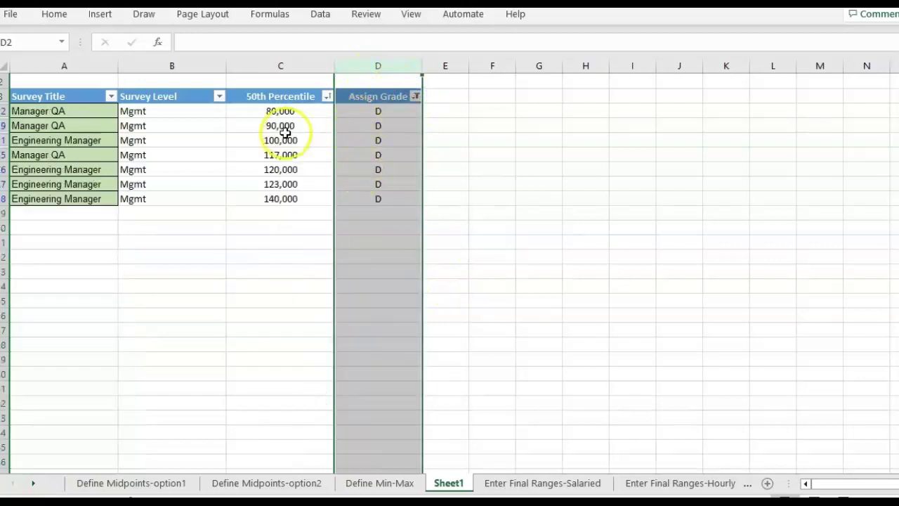
pyautogui.click(415, 96)
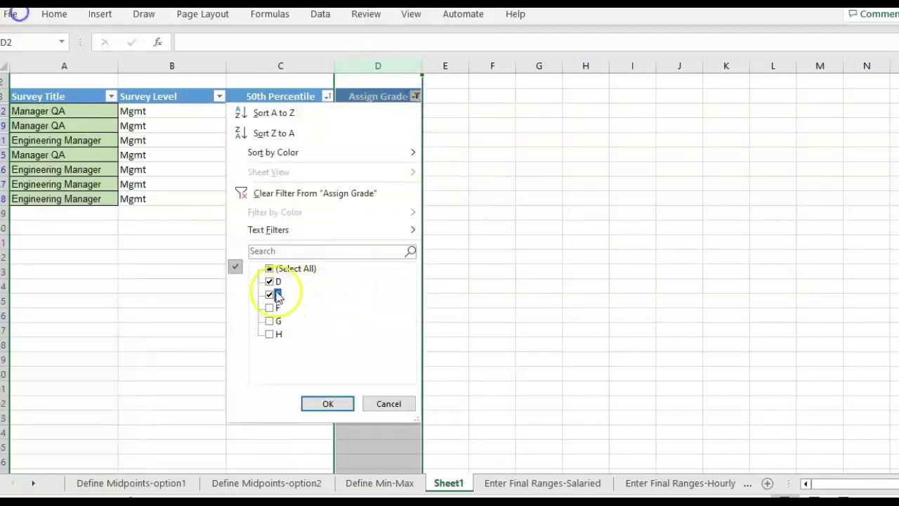
pyautogui.click(270, 294)
pyautogui.click(270, 281)
pyautogui.click(309, 404)
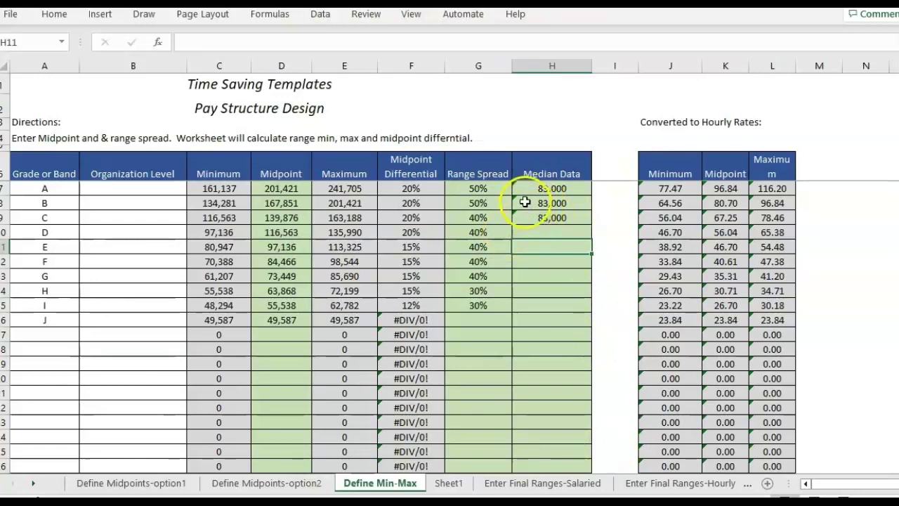
# Start an IF in H11 with logical test Sheet1!D:D='Define Min-Max'!A11.
pyautogui.click(158, 45)
pyautogui.click(664, 273)
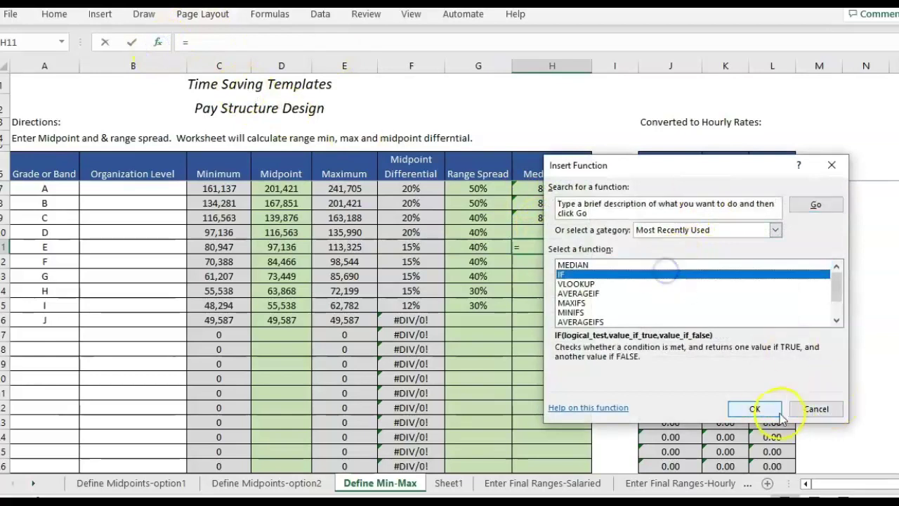
pyautogui.click(754, 409)
pyautogui.moveTo(603, 194); pyautogui.dragTo(725, 160)
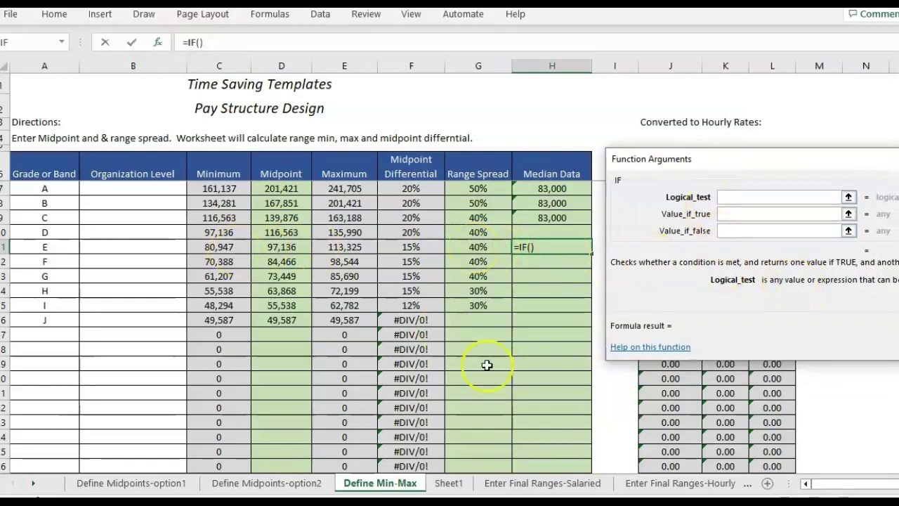
pyautogui.click(449, 483)
pyautogui.click(402, 67)
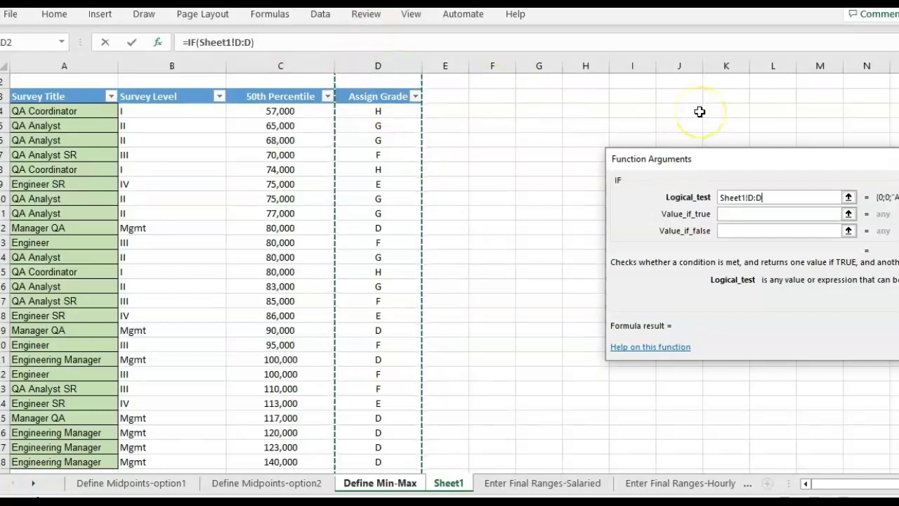
pyautogui.write('=')
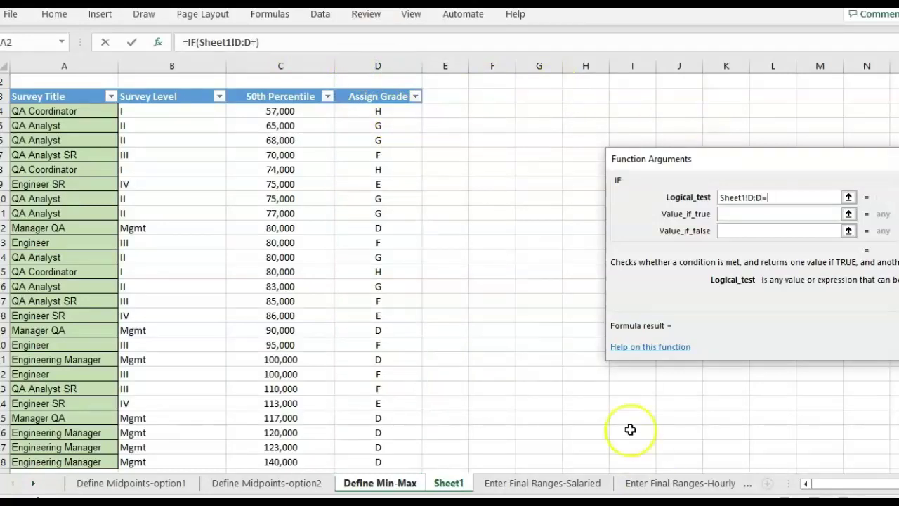
pyautogui.click(358, 482)
pyautogui.click(66, 247)
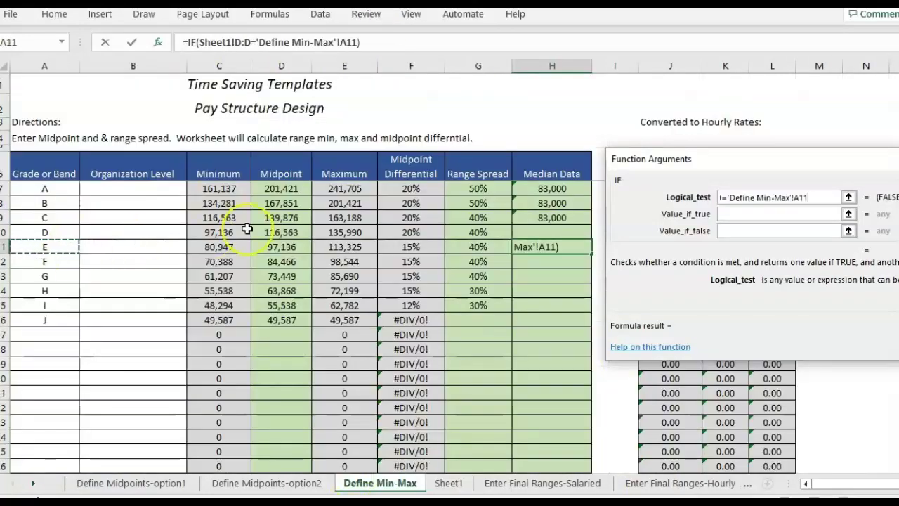
pyautogui.press('Tab')
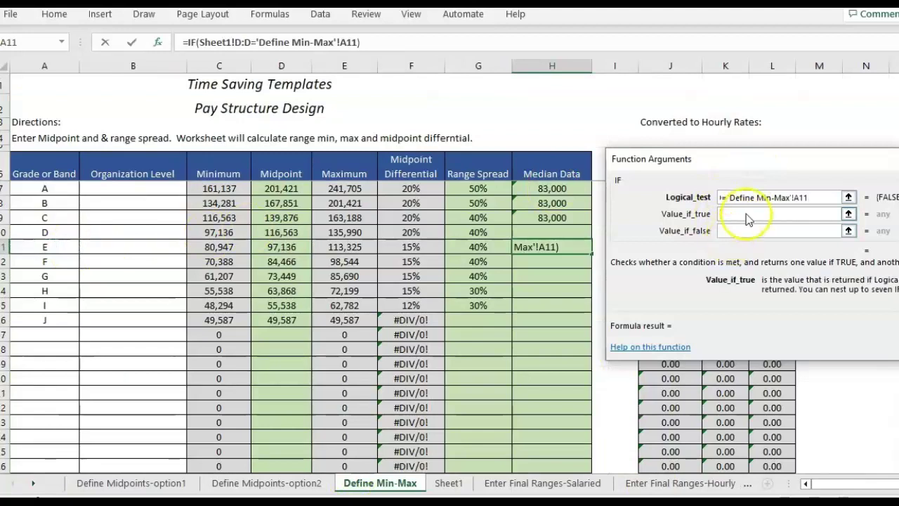
# Set Value_if_true to Sheet1!C:C and enter the IF formula.
pyautogui.click(448, 482)
pyautogui.click(282, 65)
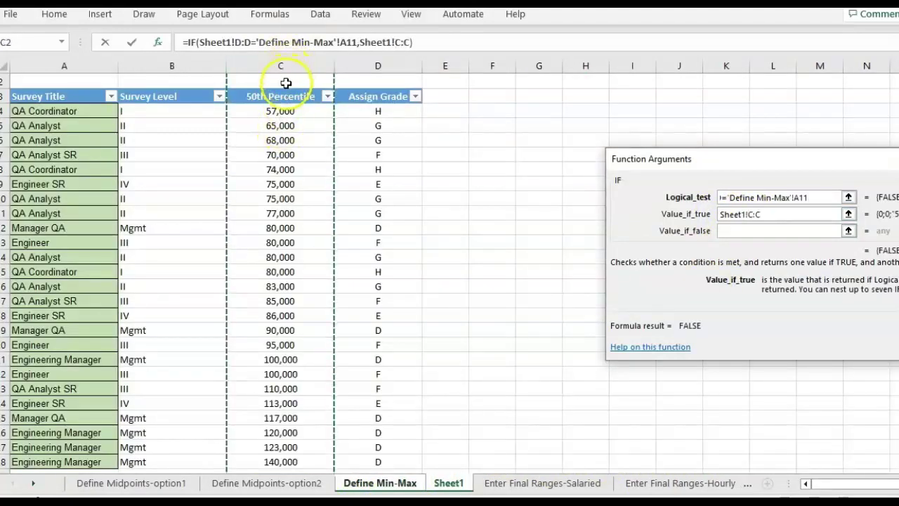
pyautogui.click(775, 235)
pyautogui.press('Return')
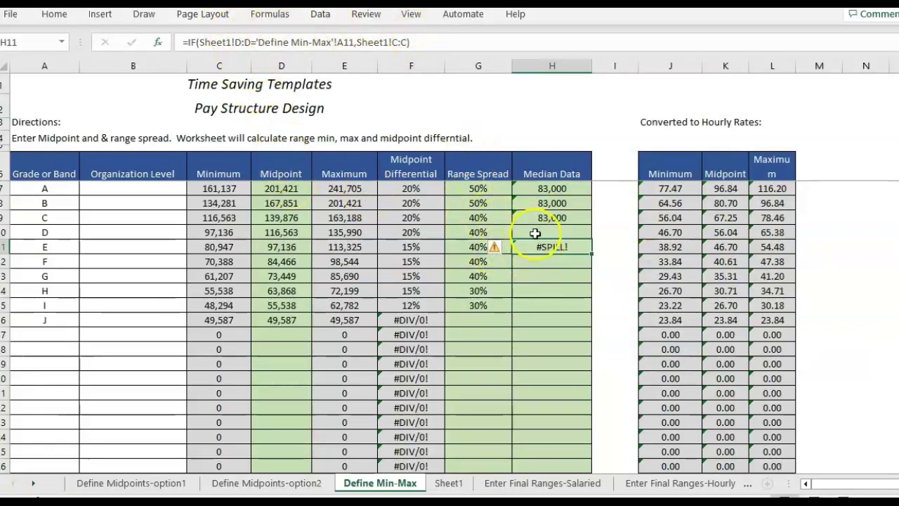
# Change H11 to =MEDIAN(IF(Sheet1!D:D='Define Min-Max'!A11,Sheet1!C:C)), giving 86,000.
pyautogui.click(189, 42)
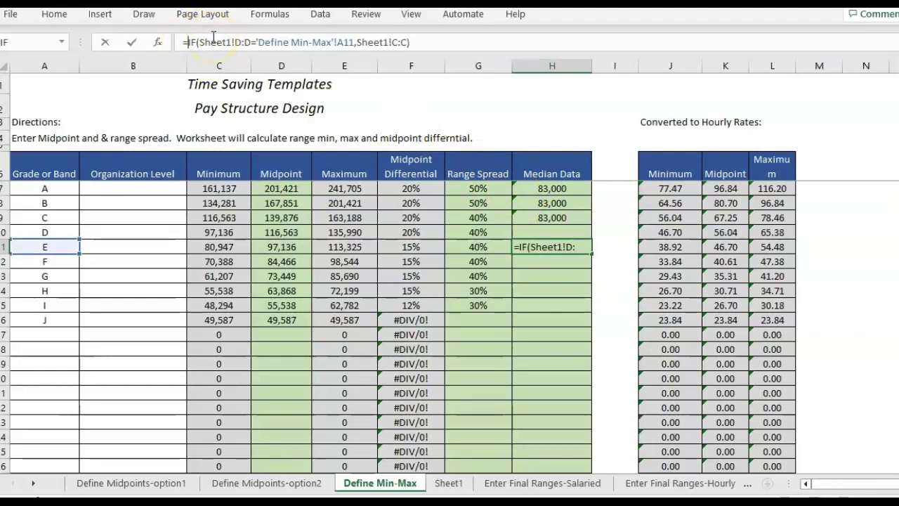
pyautogui.write('median(')
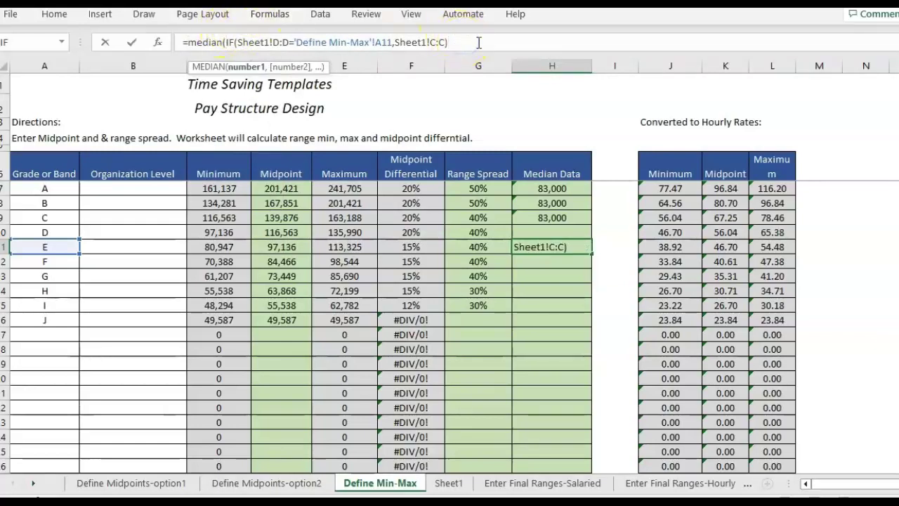
pyautogui.write(')')
pyautogui.press('Return')
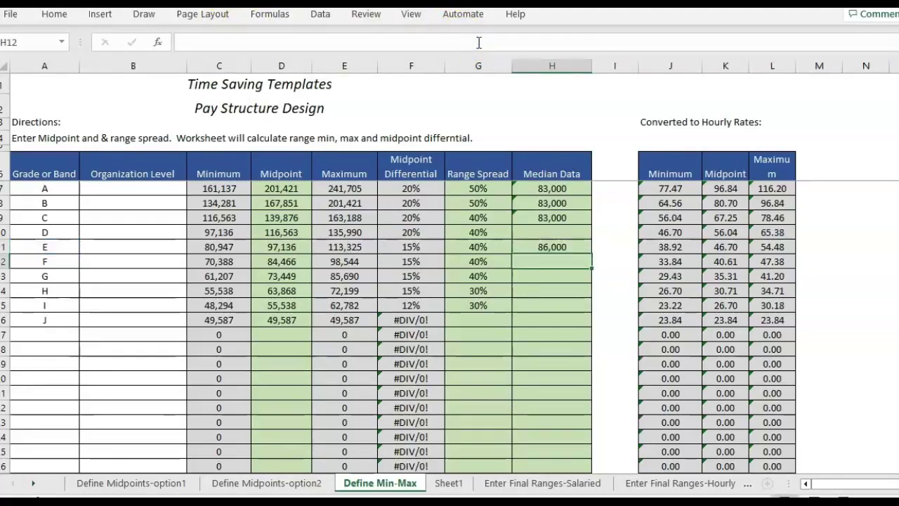
pyautogui.click(570, 241)
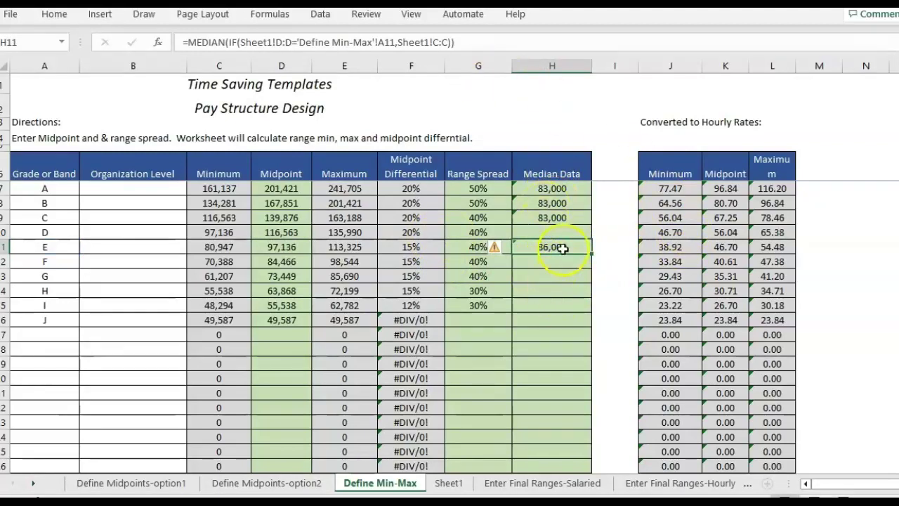
pyautogui.click(35, 248)
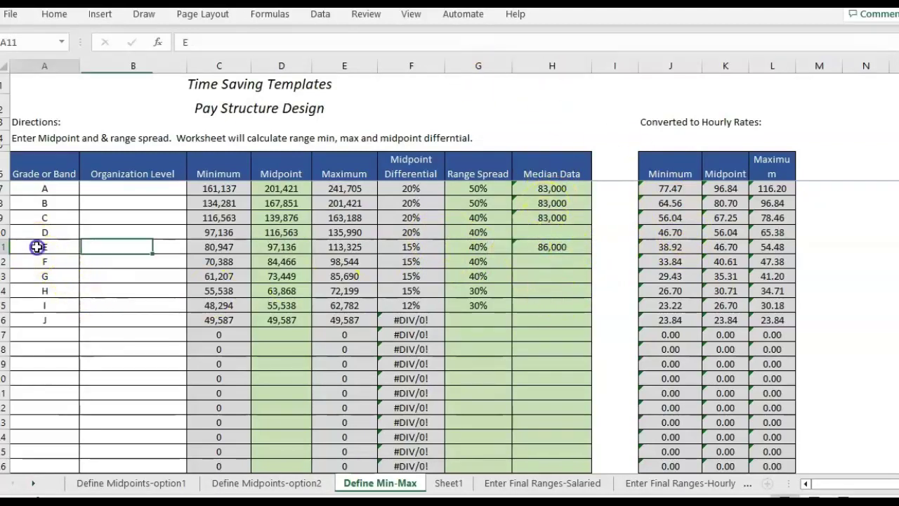
# Review H11's median formula, then filter Sheet1's Assign Grade column to grade E only.
pyautogui.doubleClick(552, 248)
pyautogui.click(572, 278)
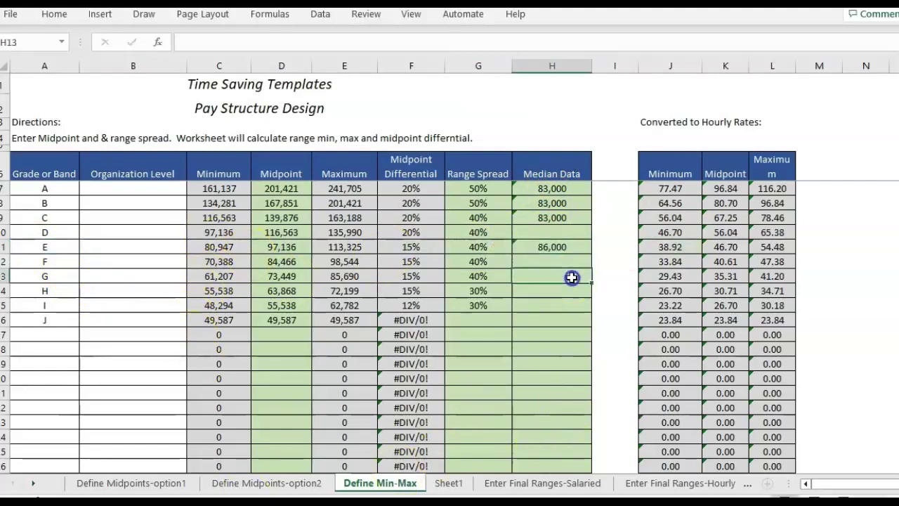
pyautogui.click(448, 483)
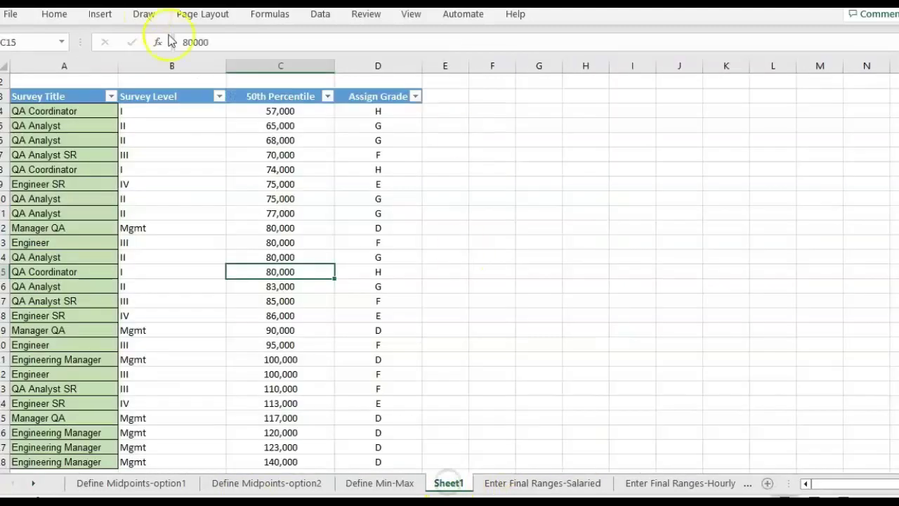
pyautogui.click(415, 97)
pyautogui.click(270, 269)
pyautogui.click(270, 295)
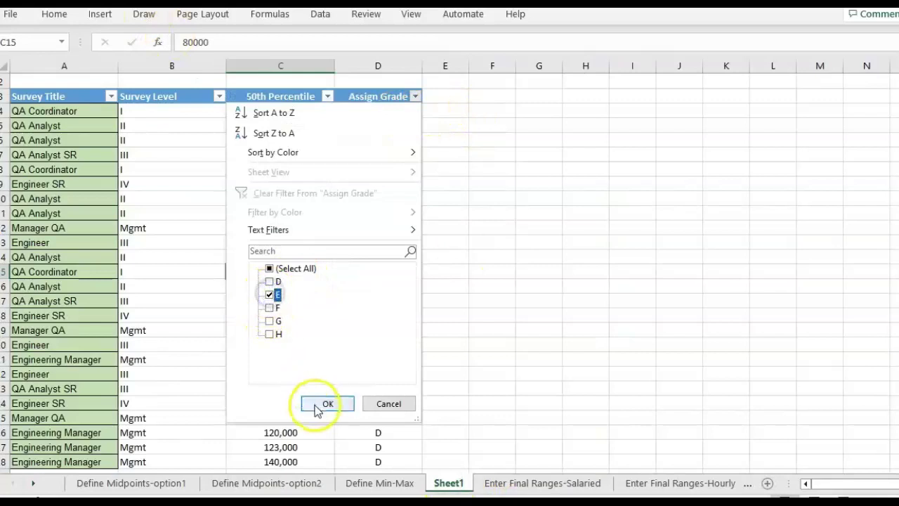
pyautogui.click(328, 403)
# Check grade E's 50th Percentile values 75,000, 86,000 and 113,000, confirming 86,000 is the median.
pyautogui.click(281, 140)
pyautogui.click(214, 142)
pyautogui.click(287, 137)
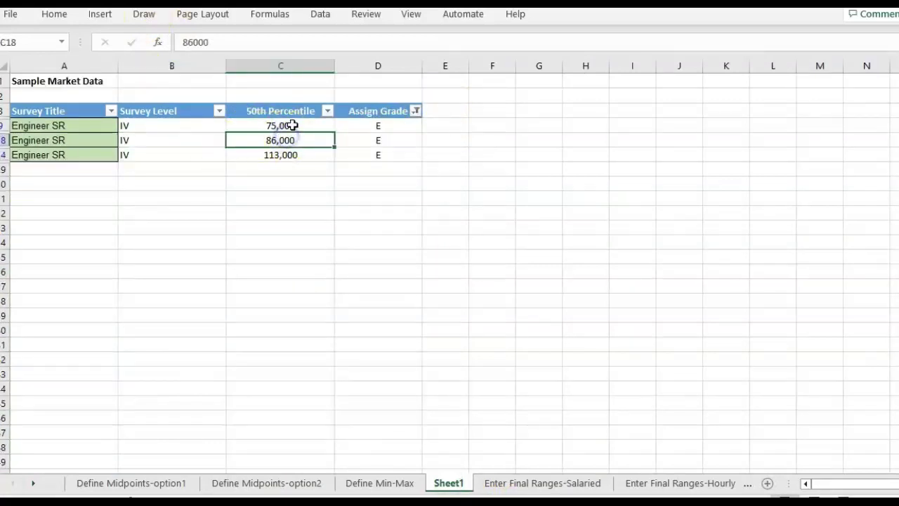
pyautogui.click(293, 125)
pyautogui.click(307, 156)
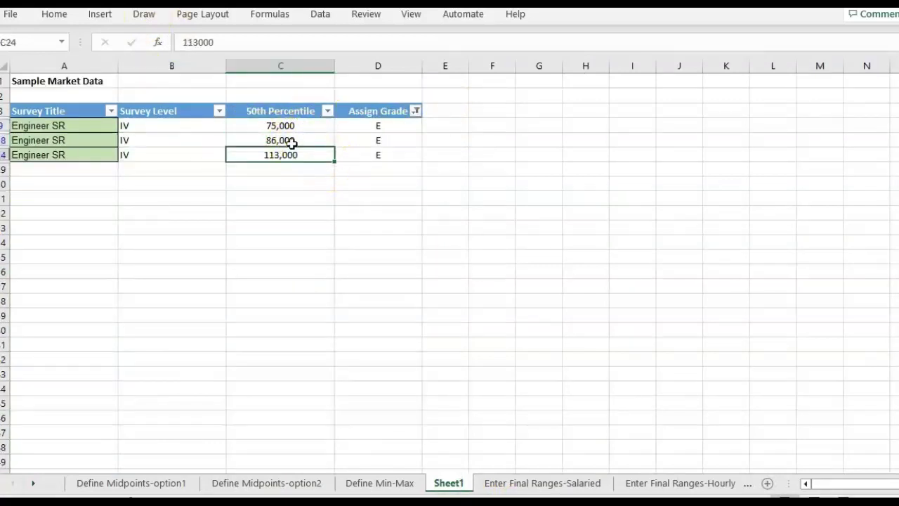
pyautogui.click(295, 141)
# On Define Min-Max, fill H11's MEDIAN formula up to grade A and down to grade I.
pyautogui.click(385, 481)
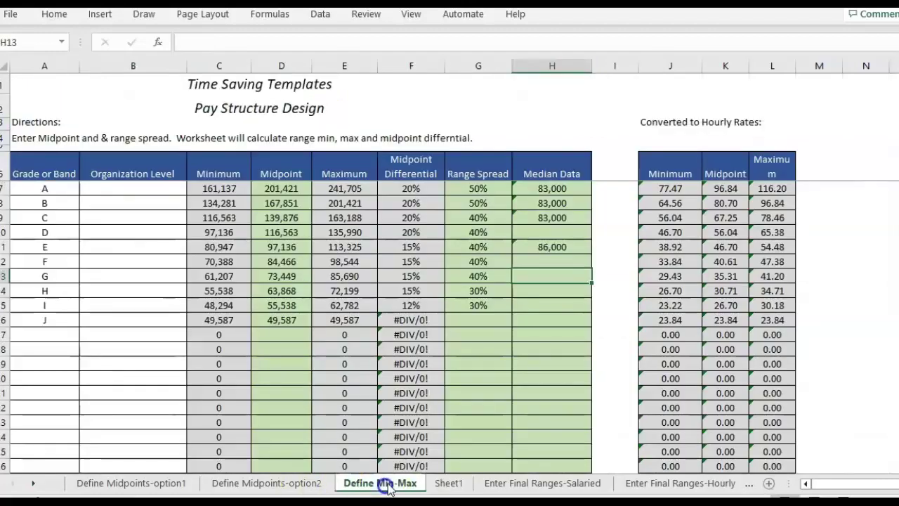
pyautogui.click(579, 246)
pyautogui.moveTo(592, 255); pyautogui.dragTo(598, 177)
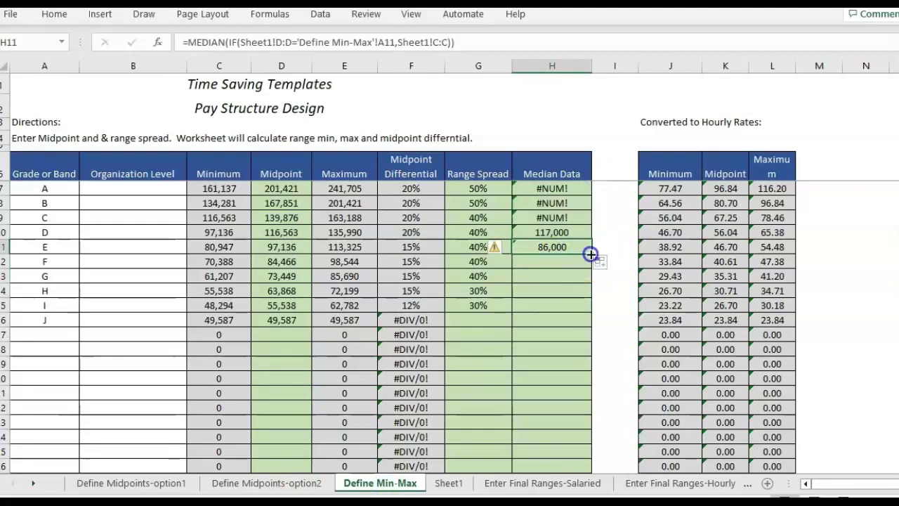
pyautogui.moveTo(590, 254); pyautogui.dragTo(594, 307)
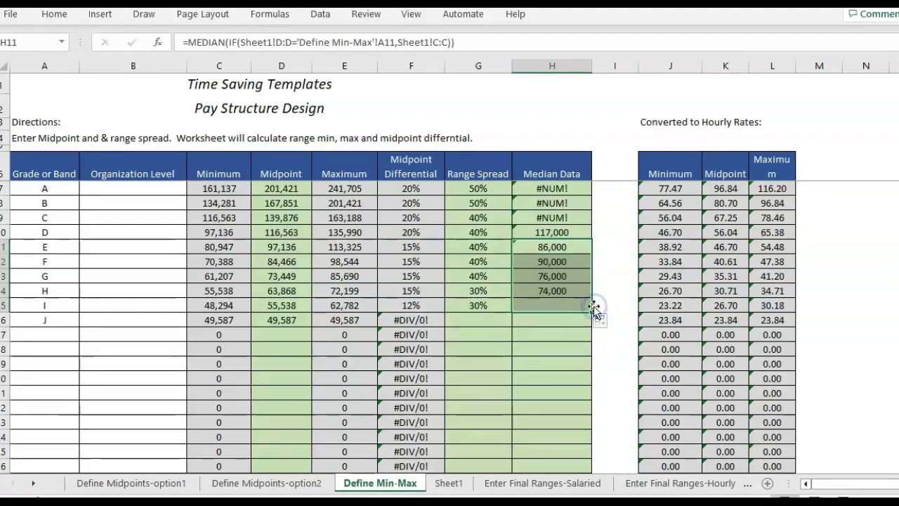
pyautogui.click(571, 305)
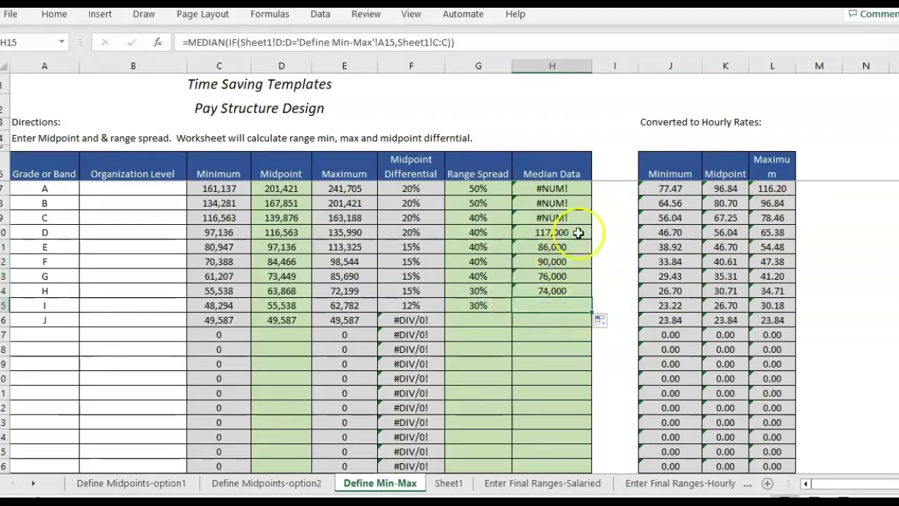
# Delete the #NUM! results for grades A–C, then select the Median Data column H.
pyautogui.moveTo(568, 219); pyautogui.dragTo(571, 185)
pyautogui.press('Delete')
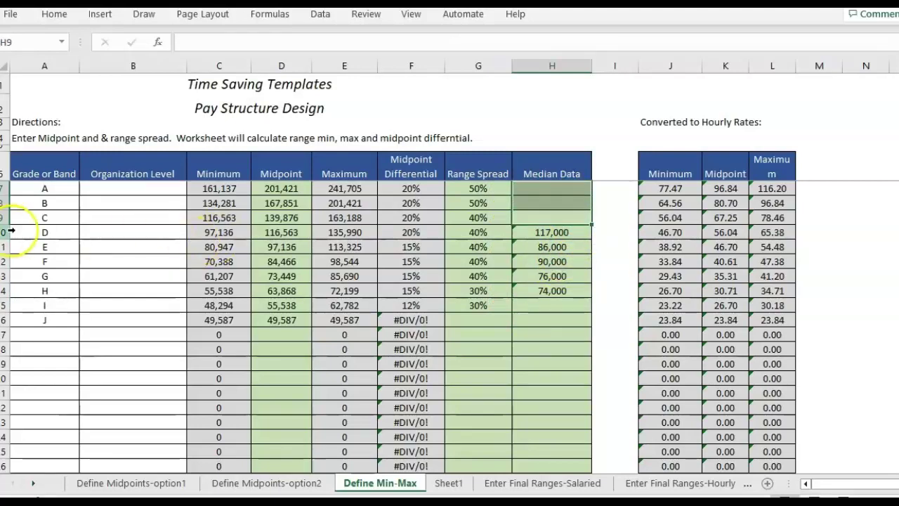
pyautogui.moveTo(12, 231); pyautogui.dragTo(570, 291)
pyautogui.click(568, 317)
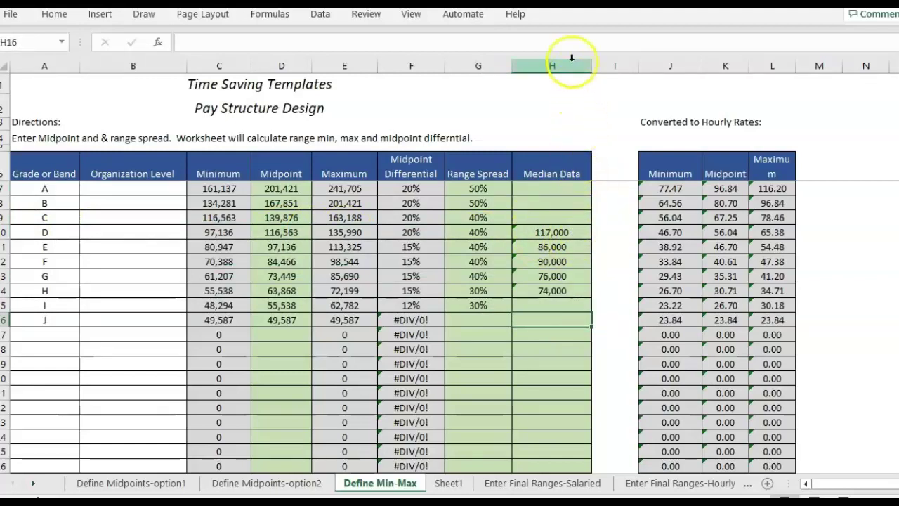
pyautogui.click(572, 58)
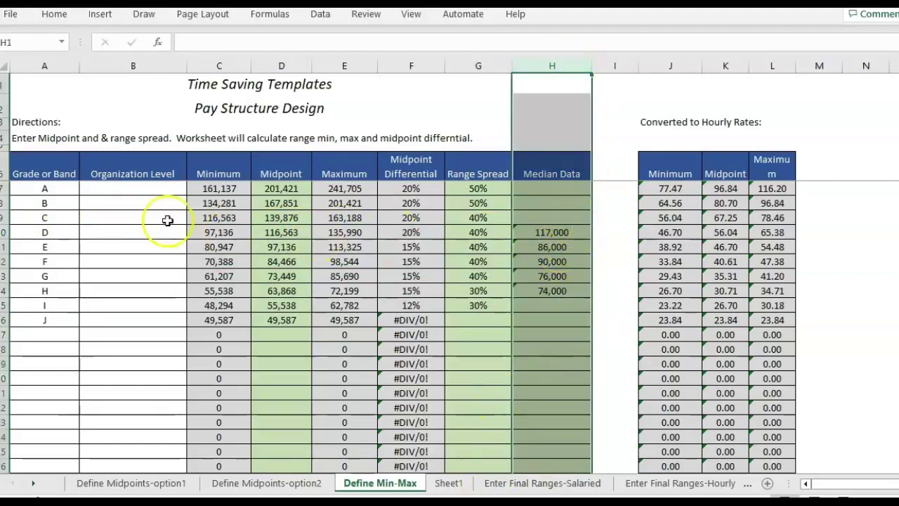
pyautogui.click(296, 231)
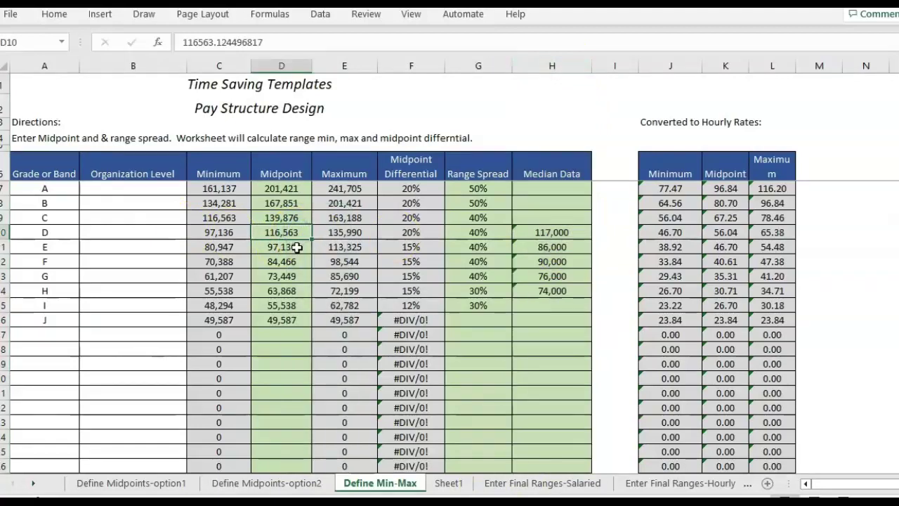
pyautogui.click(297, 247)
pyautogui.click(532, 175)
pyautogui.click(264, 168)
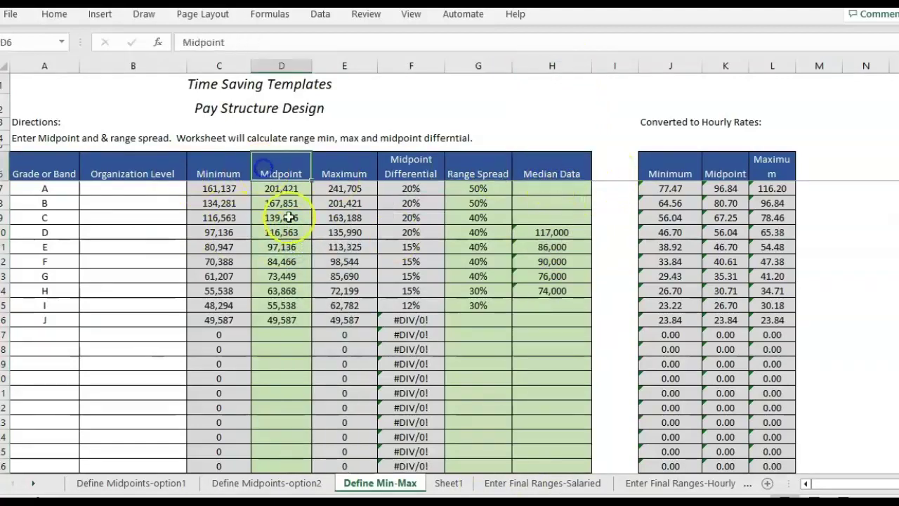
pyautogui.click(285, 246)
pyautogui.click(286, 276)
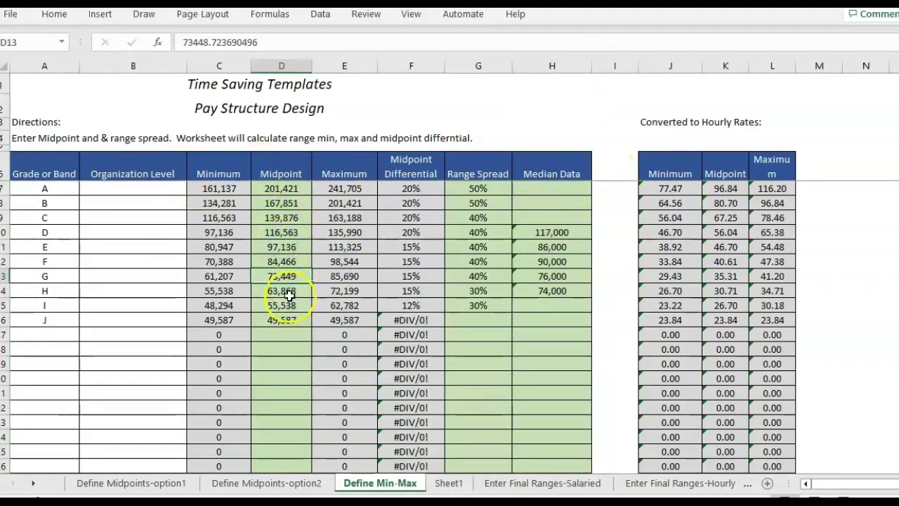
pyautogui.click(291, 302)
pyautogui.click(299, 289)
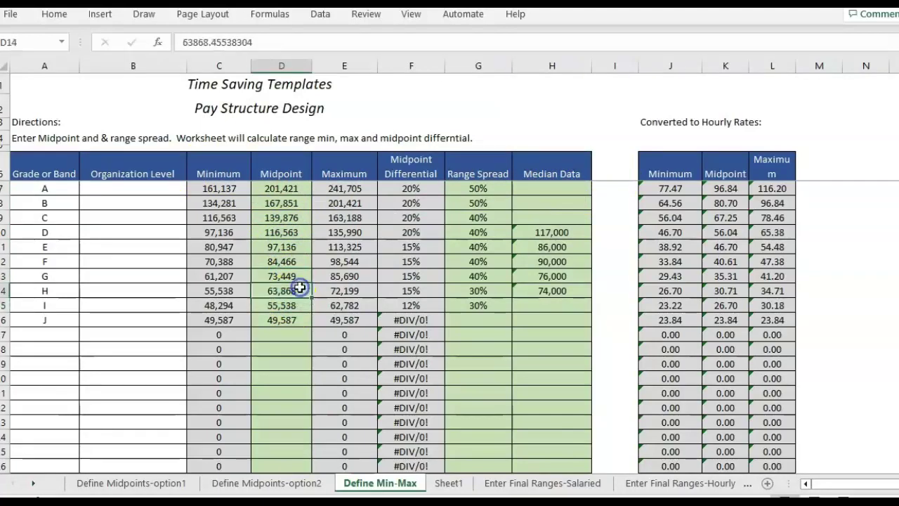
pyautogui.click(572, 216)
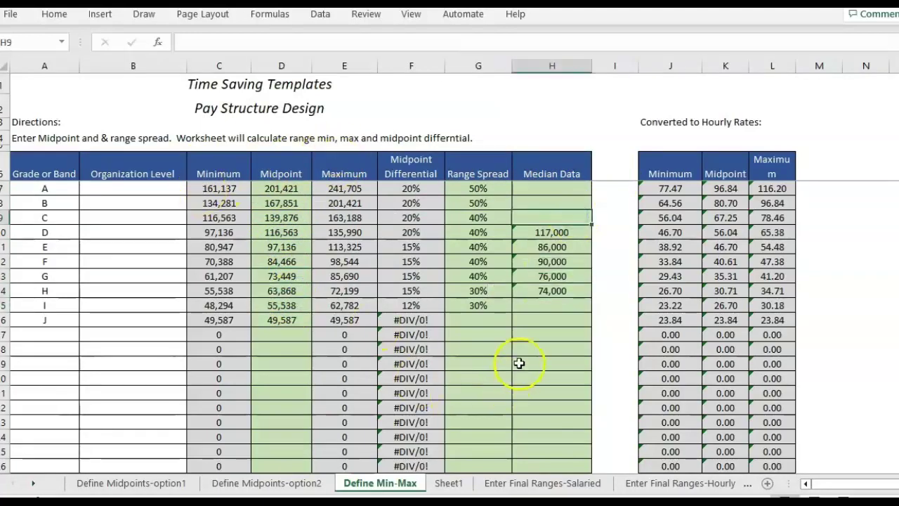
pyautogui.click(546, 247)
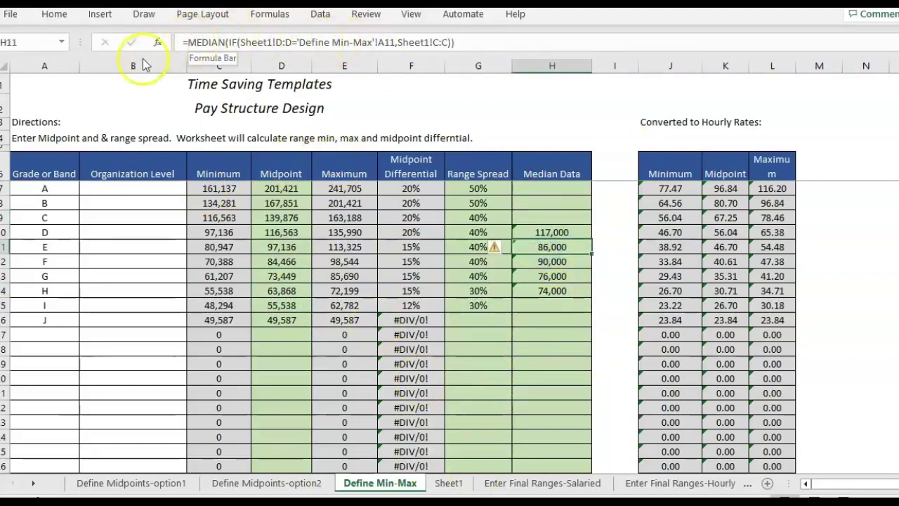
pyautogui.click(227, 42)
pyautogui.moveTo(227, 42); pyautogui.dragTo(484, 42)
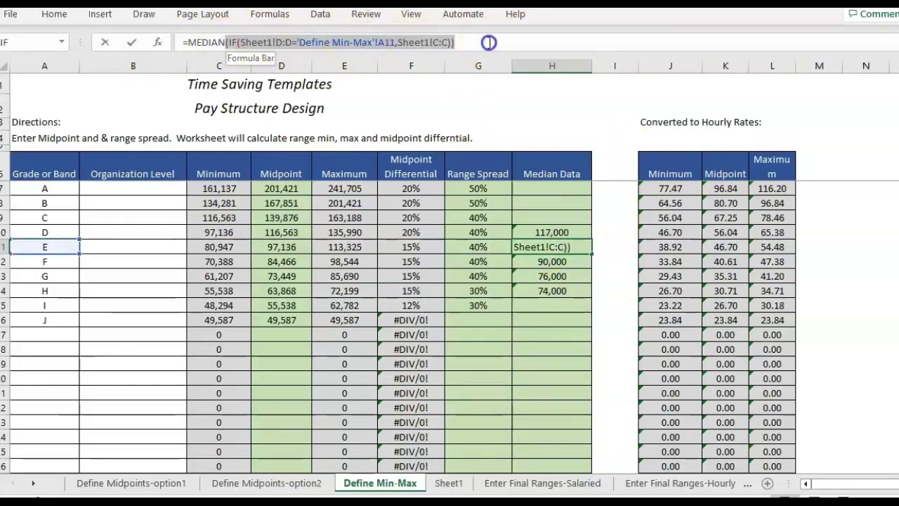
pyautogui.click(490, 42)
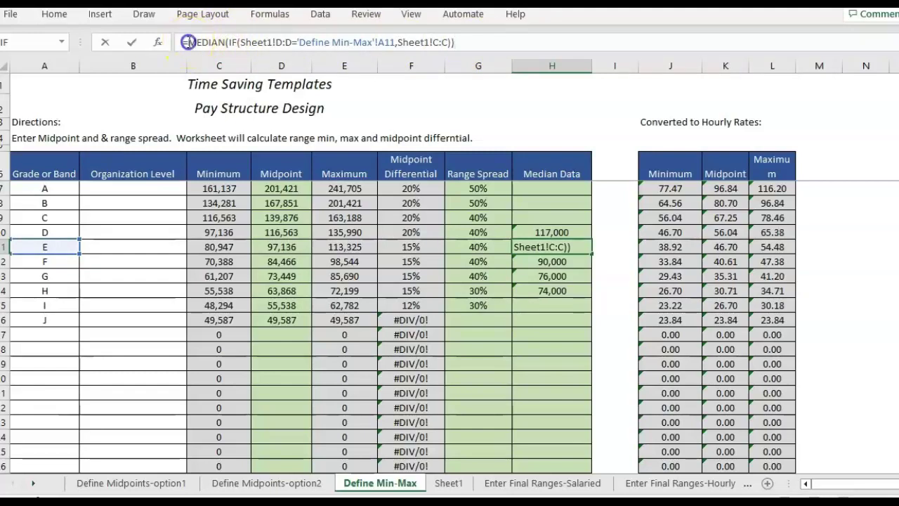
pyautogui.moveTo(227, 42); pyautogui.dragTo(226, 42)
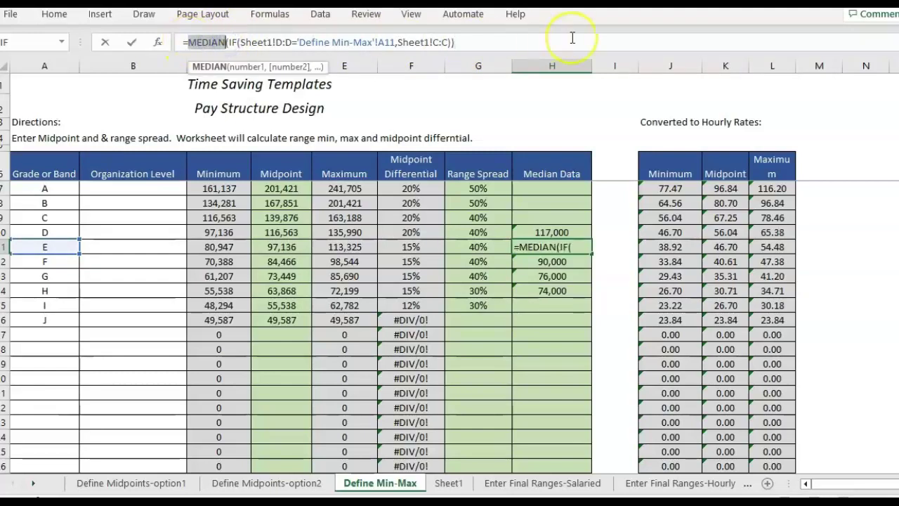
pyautogui.hotkey('ctrl', 'shift', 'Return')
pyautogui.click(572, 232)
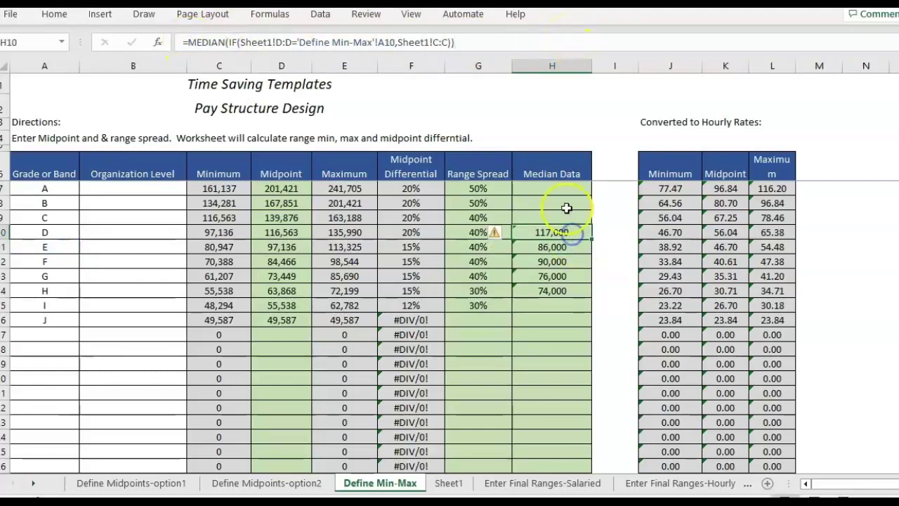
pyautogui.click(568, 208)
pyautogui.click(551, 278)
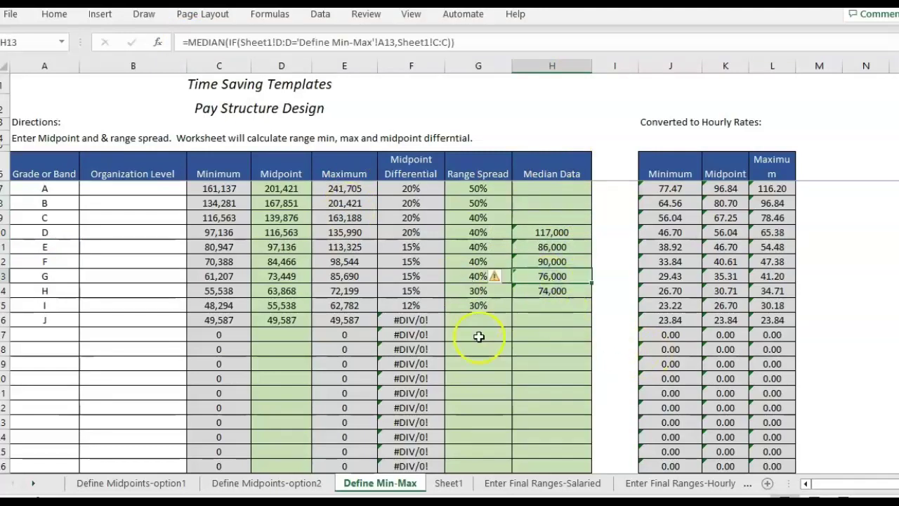
pyautogui.click(546, 367)
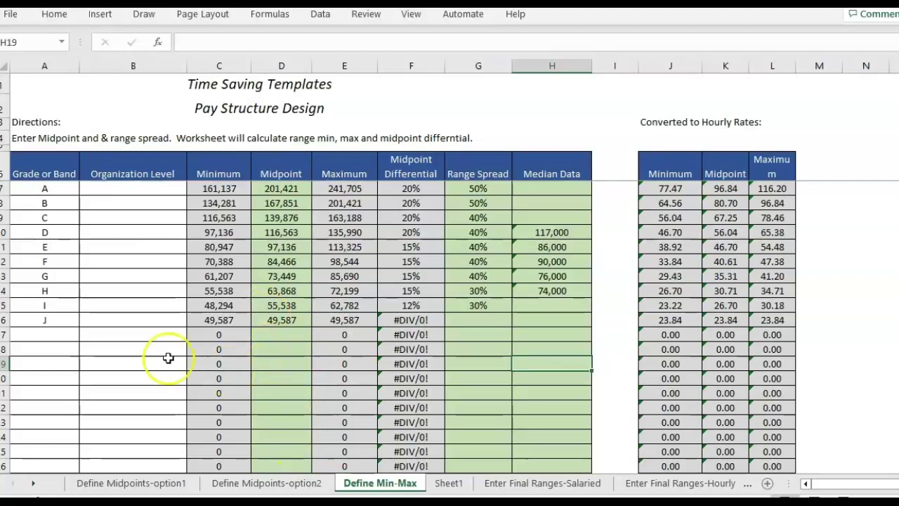
pyautogui.click(4, 335)
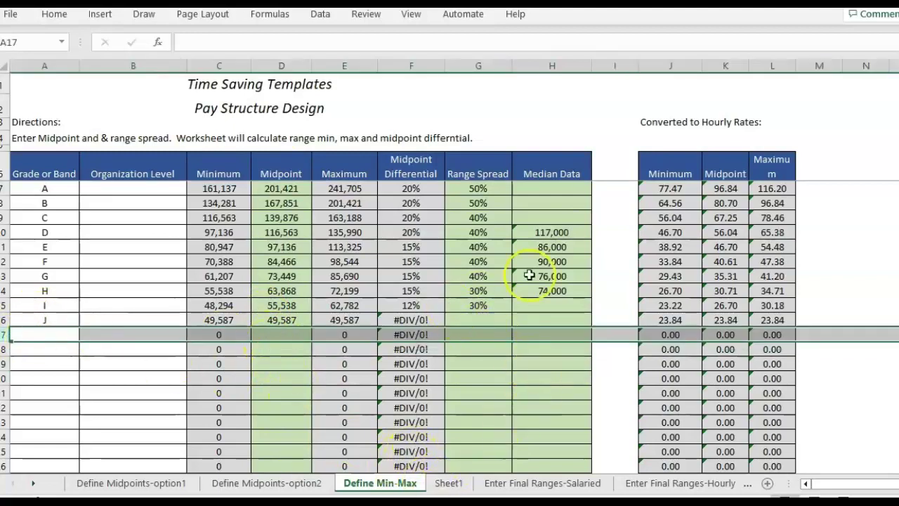
pyautogui.click(555, 166)
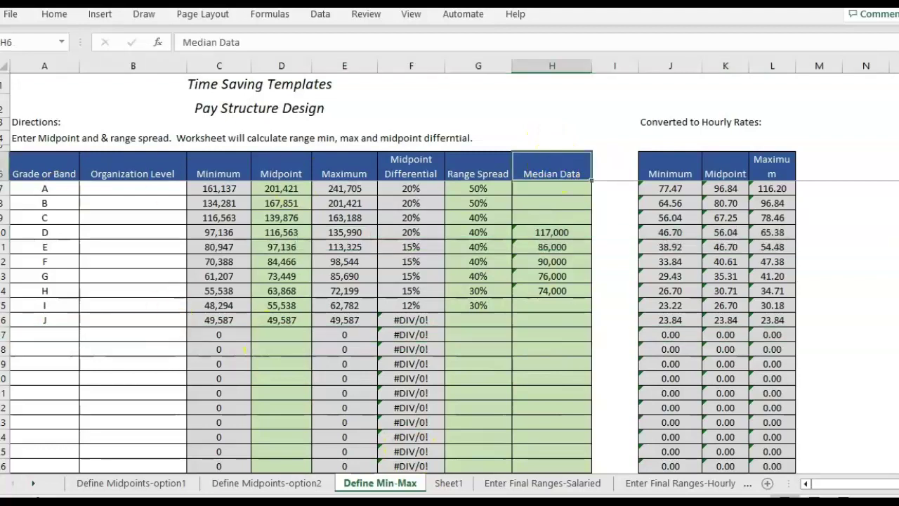
pyautogui.moveTo(410, 501)
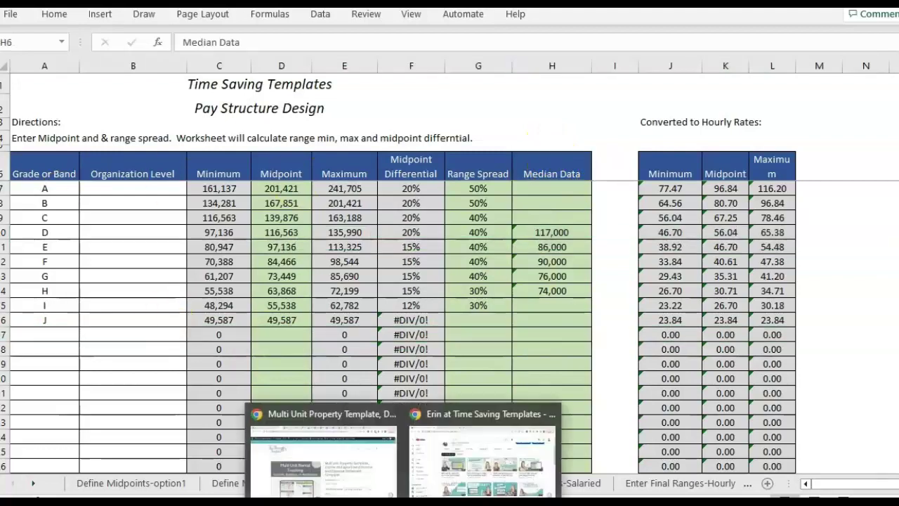
# In Chrome, view the Human Resources Spreadsheets category, then select the address bar for a new URL.
pyautogui.click(309, 450)
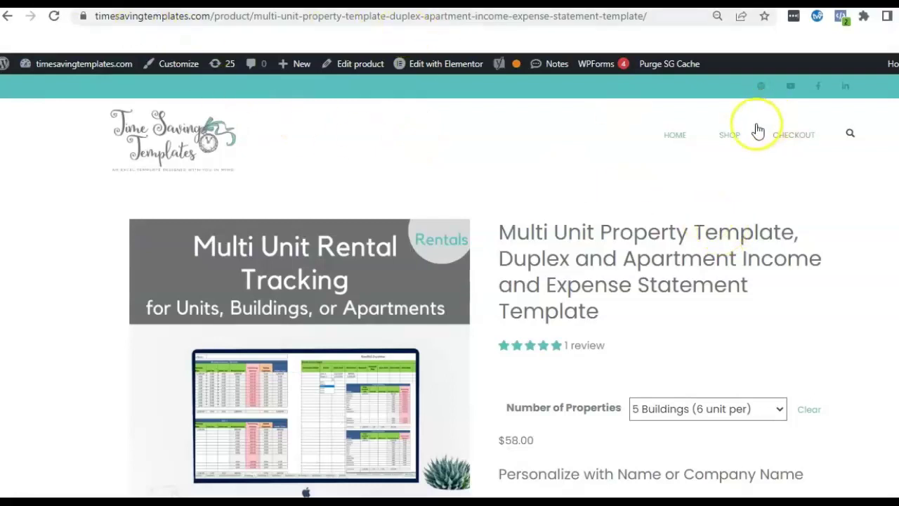
pyautogui.moveTo(738, 145)
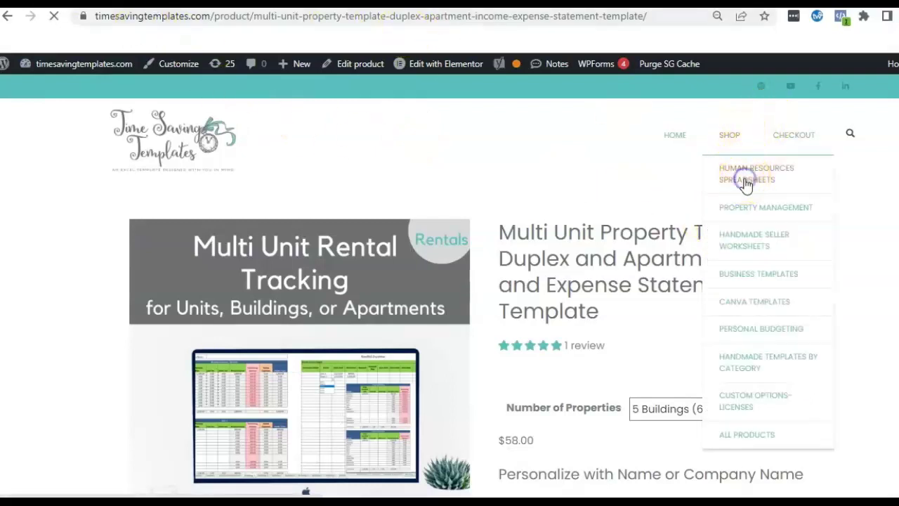
pyautogui.click(727, 164)
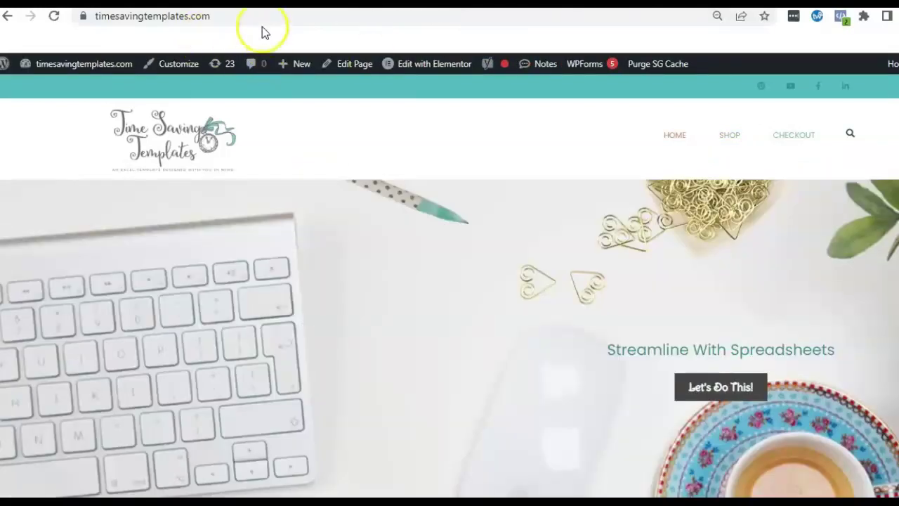
pyautogui.click(265, 14)
pyautogui.click(266, 15)
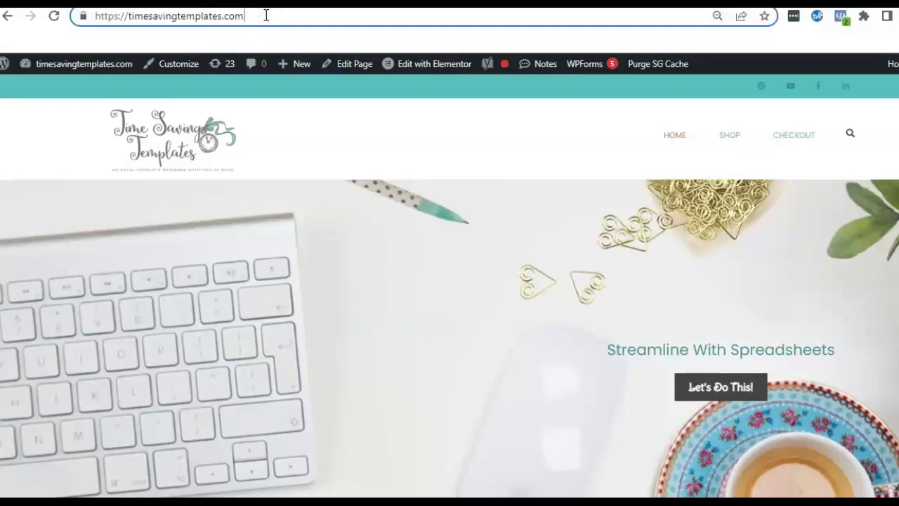
# Load timesavingtemplates.com/freeresources and expand Human Resources and Compensation Freebies to show the cheatsheet link.
pyautogui.write('free')
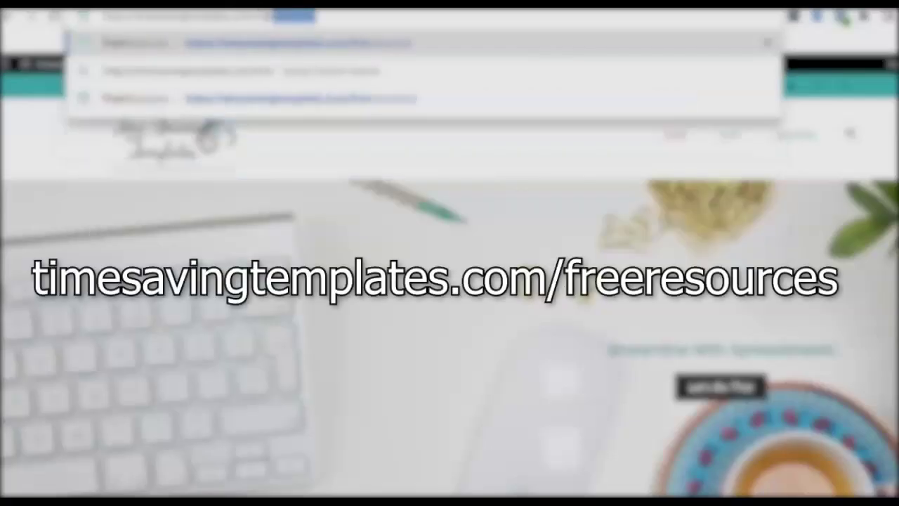
pyautogui.press('Return')
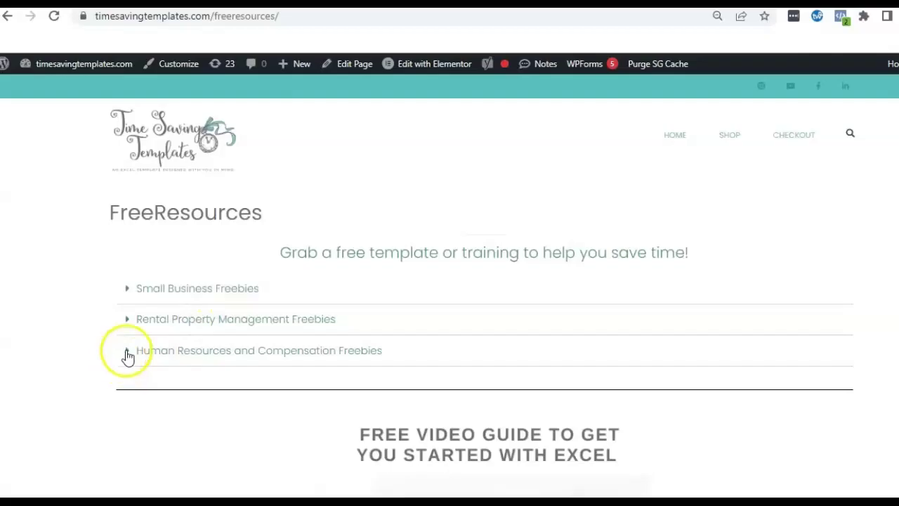
pyautogui.click(128, 356)
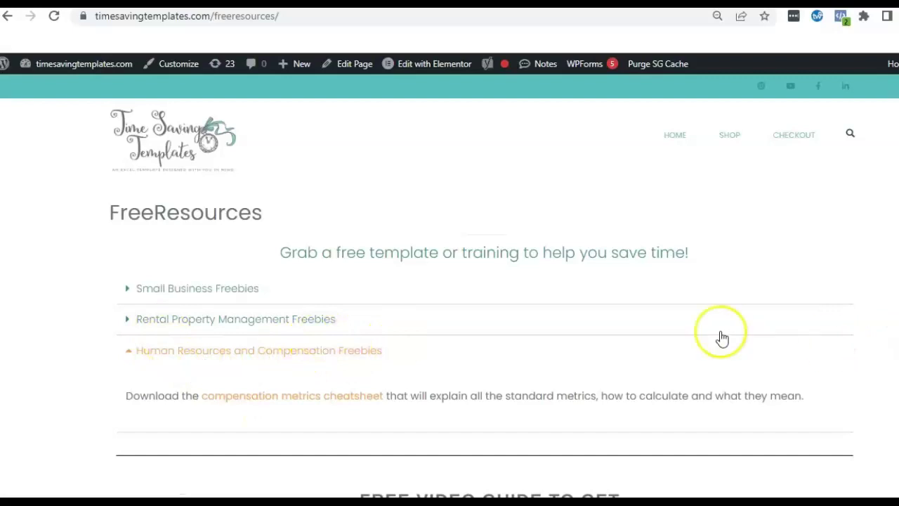
pyautogui.scroll(-3, 721, 337)
pyautogui.scroll(-3, 725, 337)
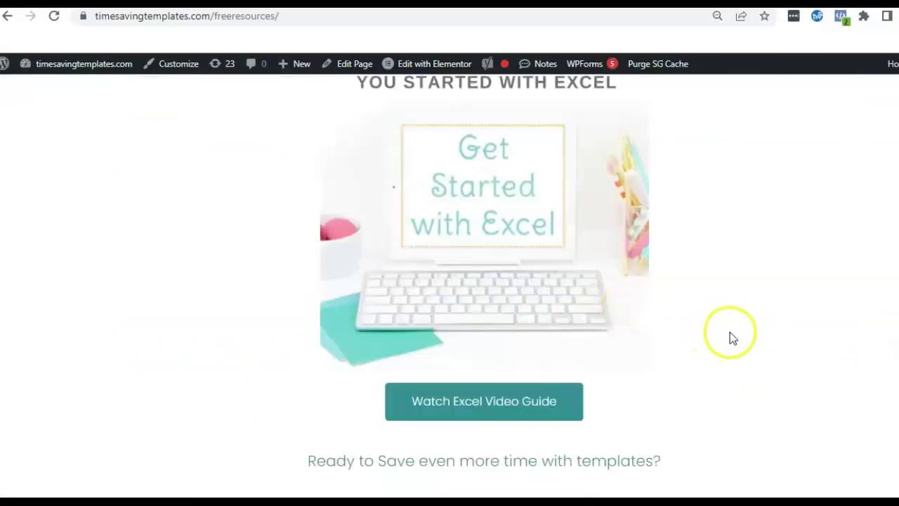
pyautogui.scroll(3, 730, 332)
pyautogui.scroll(3, 732, 342)
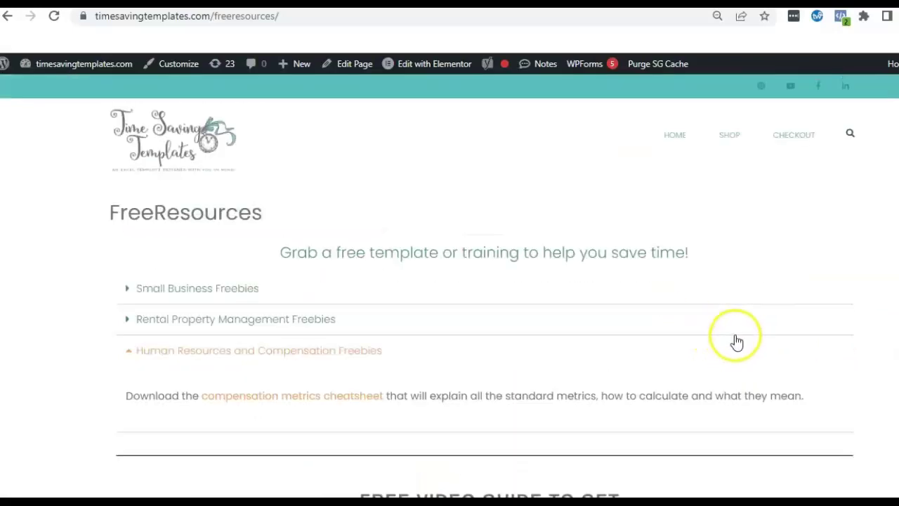